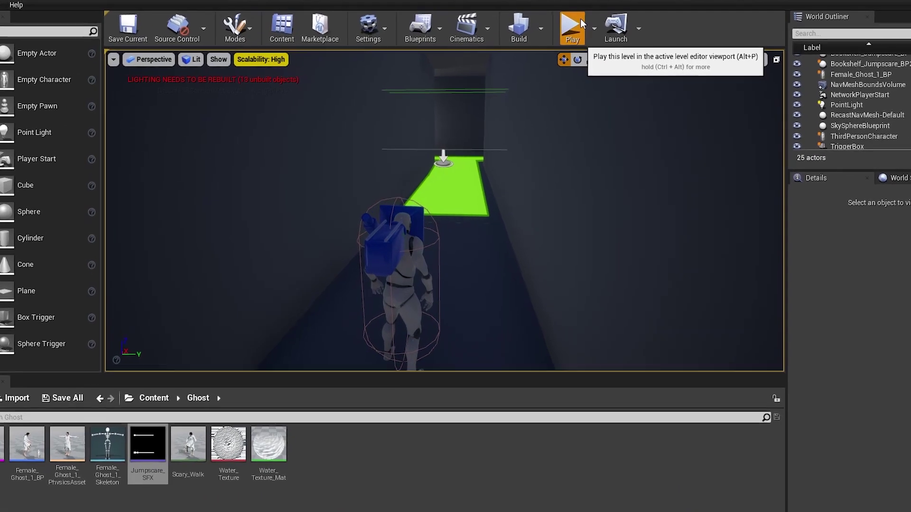
- Play-test the level, walking the character through the dark corridor, and end the session
left_click(546, 37)
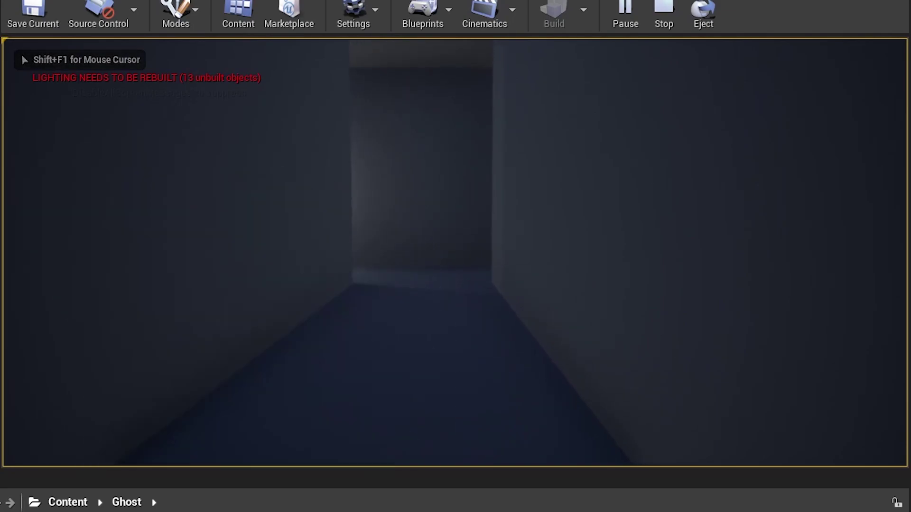
key("a")
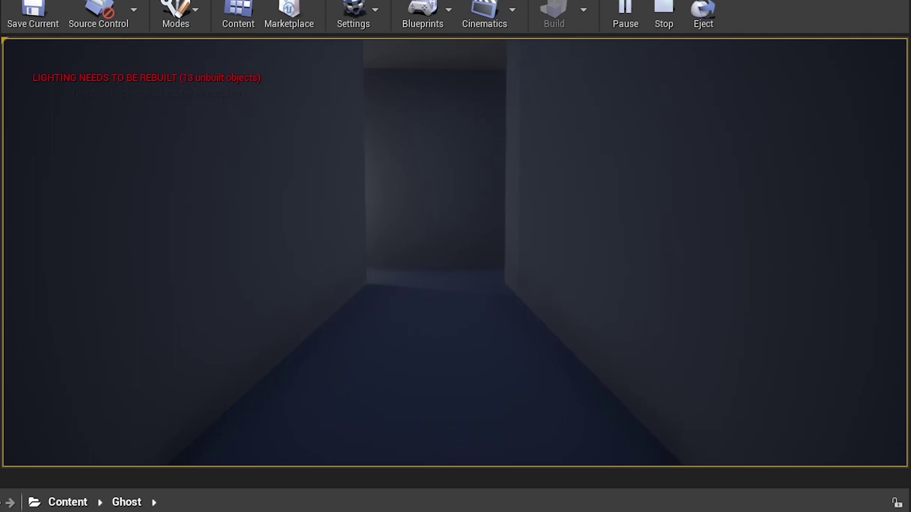
key("w")
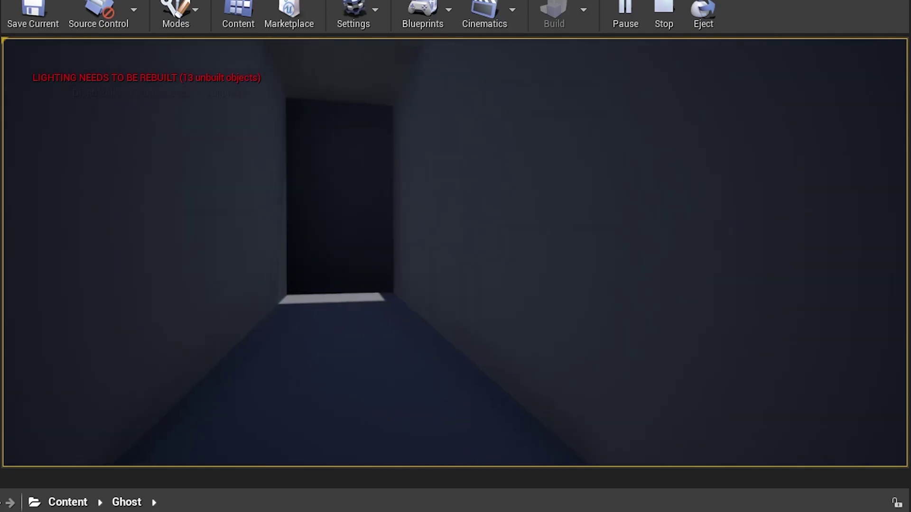
key("s")
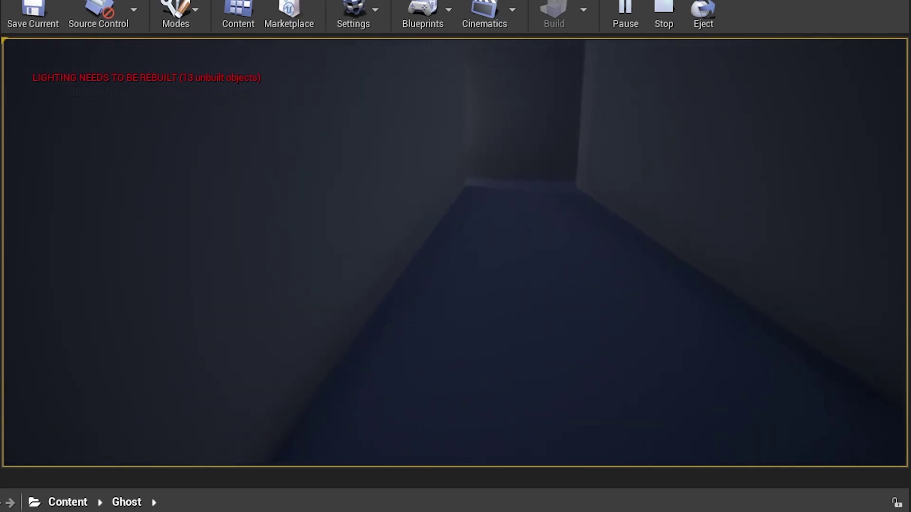
key("d")
key("a")
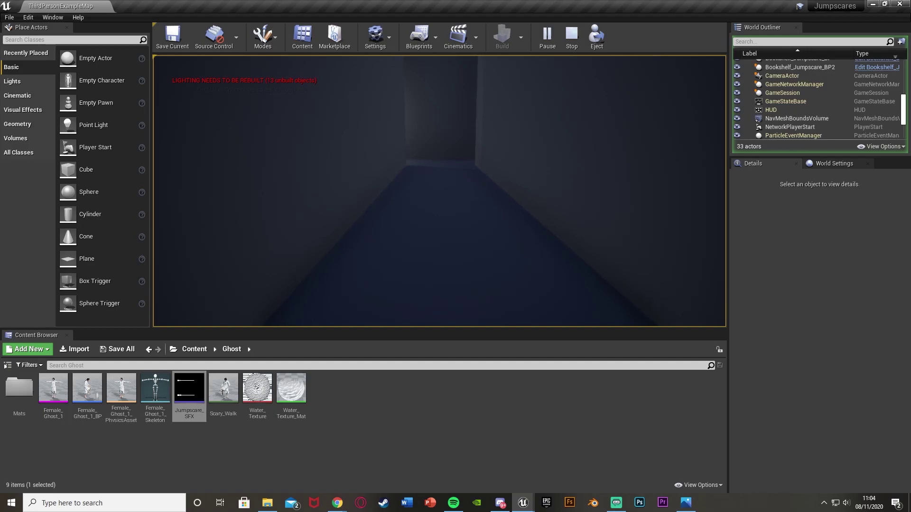
key("Escape")
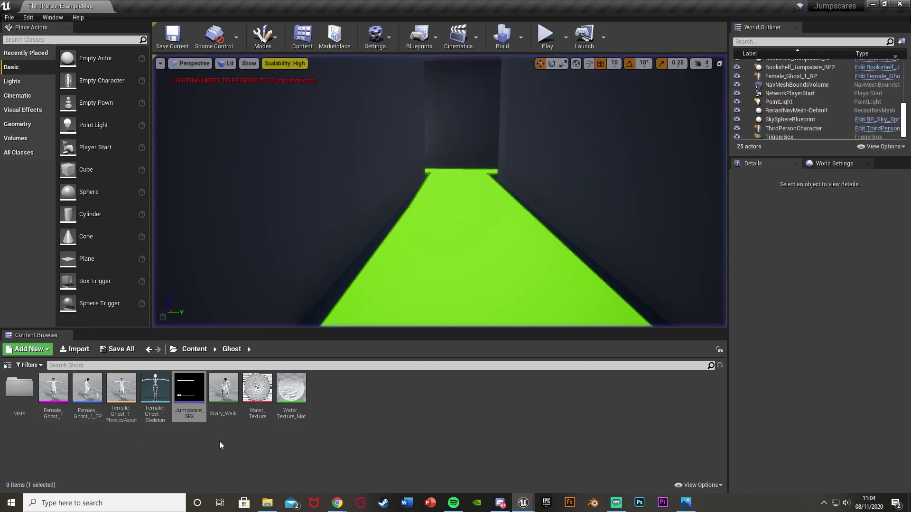
- Review the Scary_Walk animation and the Female_Ghost_1 skeletal mesh, and close the mesh editor
left_click(230, 398)
left_click(52, 401, "ctrl")
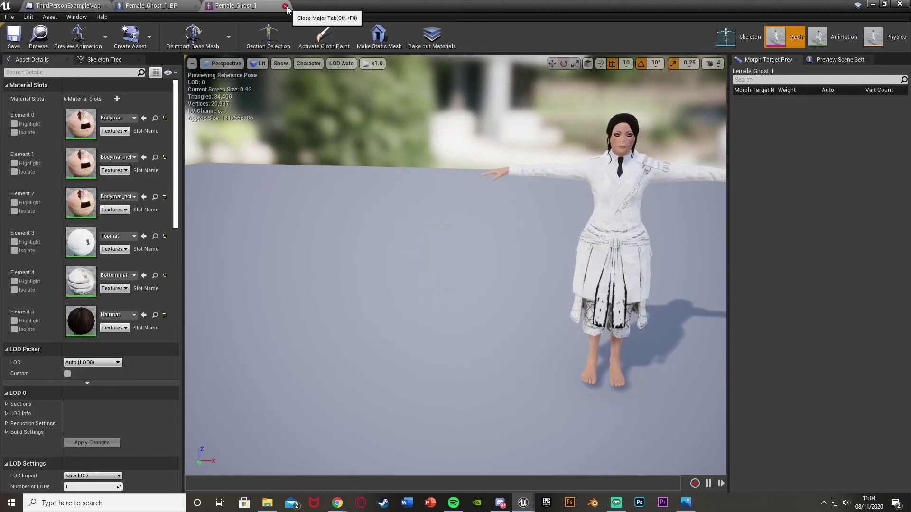
left_click(285, 6)
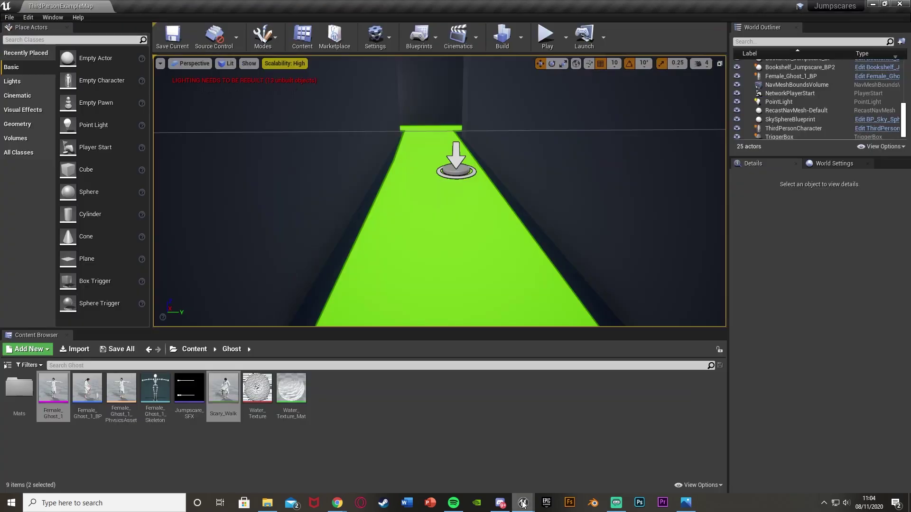
right_click_drag(441, 242, 433, 228)
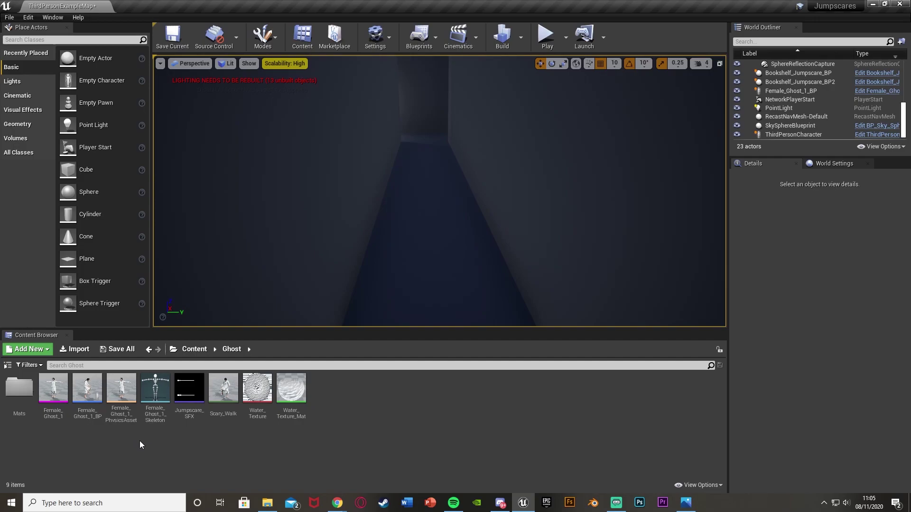
- Open the Female_Ghost_1_BP blueprint and set its Mesh component's Animation Mode to Use Animation Asset
double_click(87, 391)
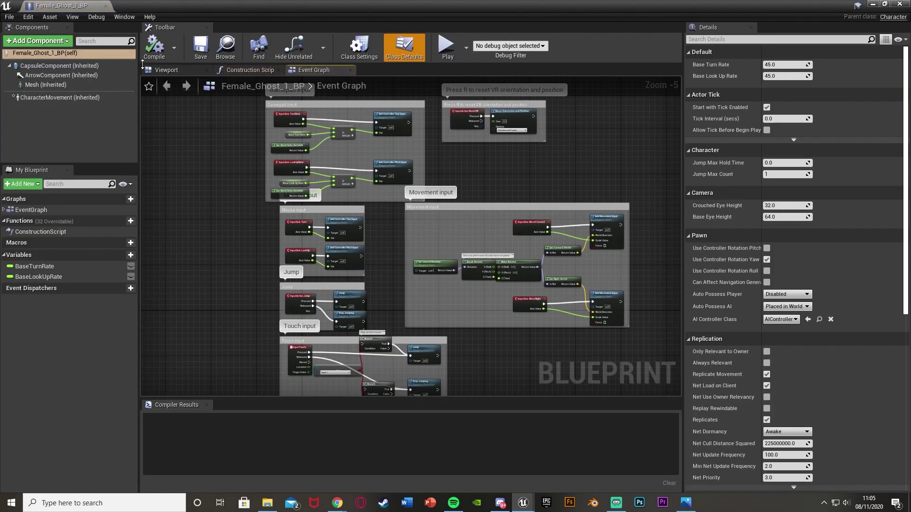
left_click(166, 69)
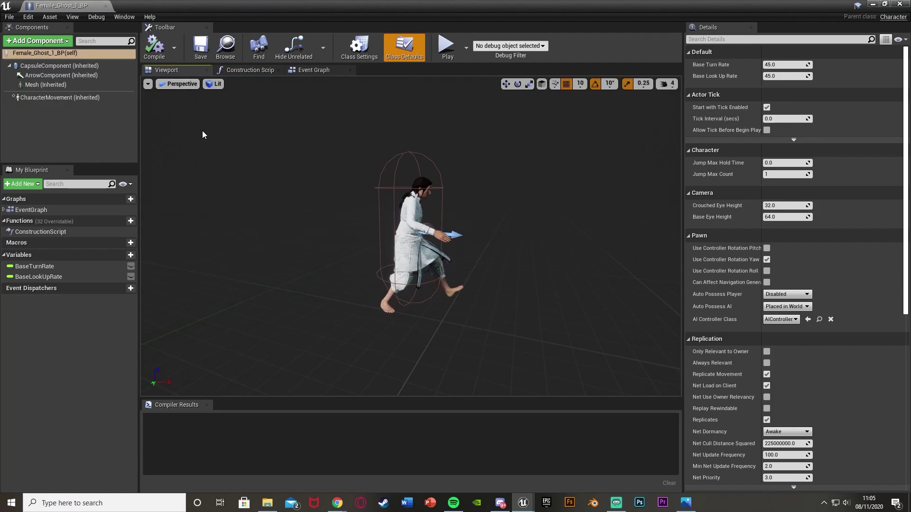
left_click(444, 228)
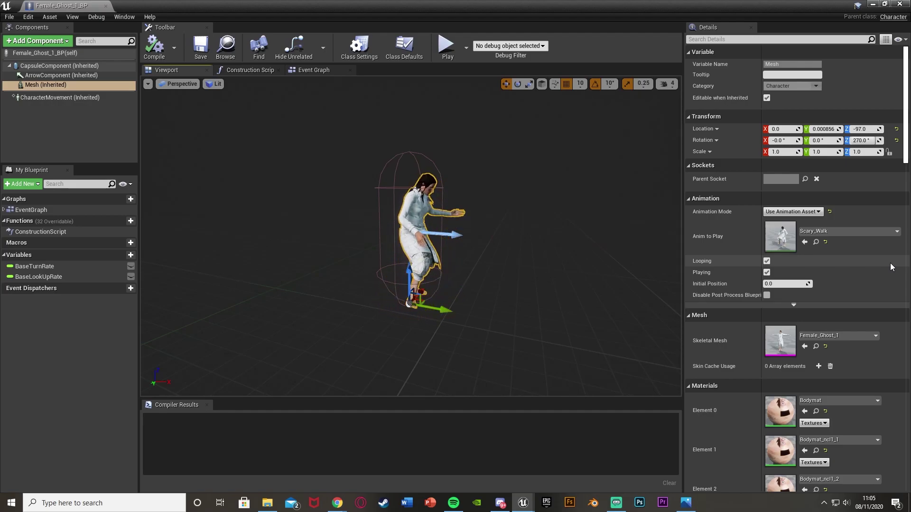
right_click_drag(556, 223, 522, 228)
left_click(793, 212)
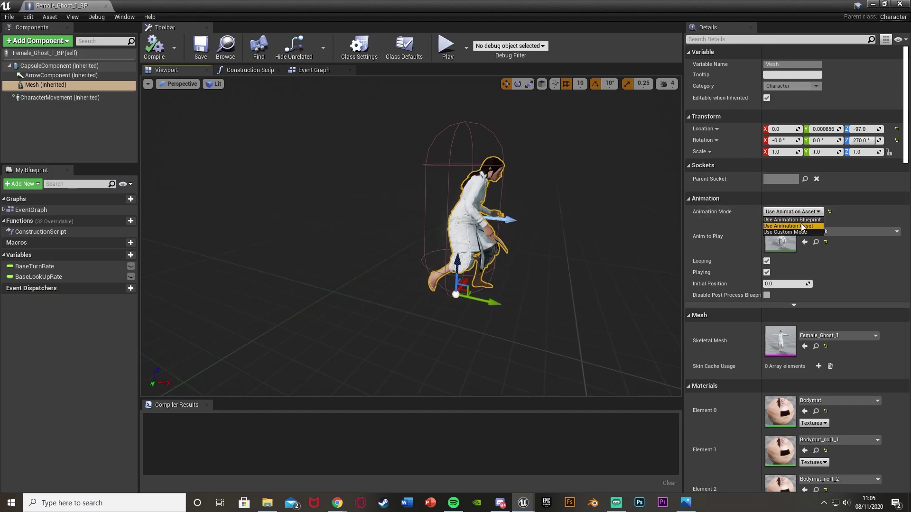
left_click(803, 226)
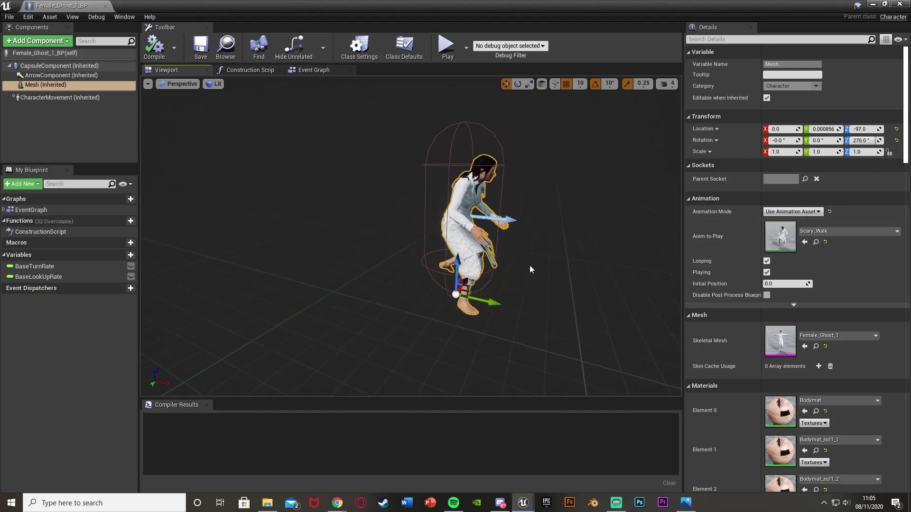
right_click_drag(531, 270, 570, 270)
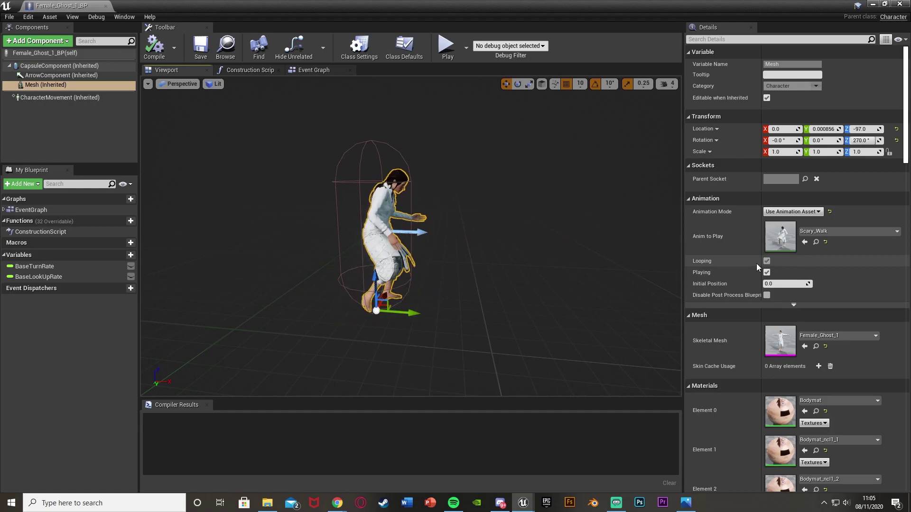
left_click(119, 88)
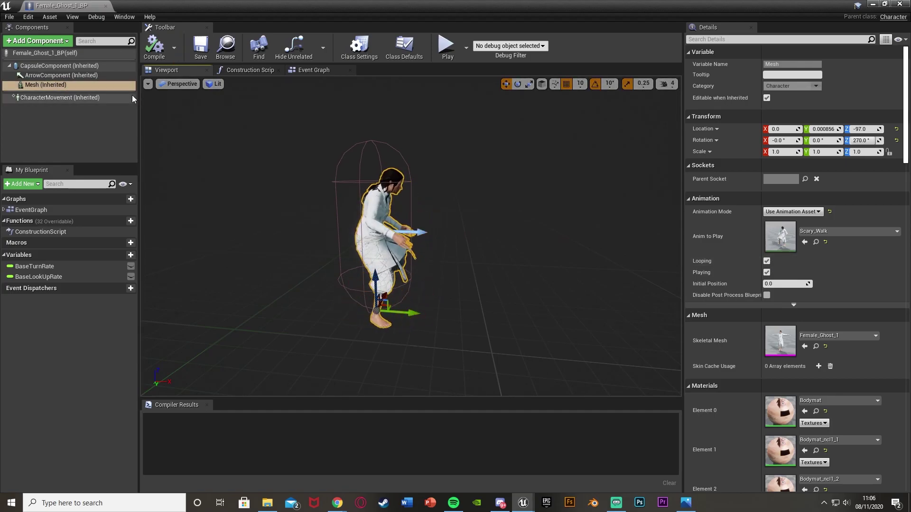
- Set the ghost blueprint's CapsuleComponent collision preset to Custom with the Pawn response on Ignore, and compile the blueprint
left_click(65, 70)
scroll(768, 189, "down", 2)
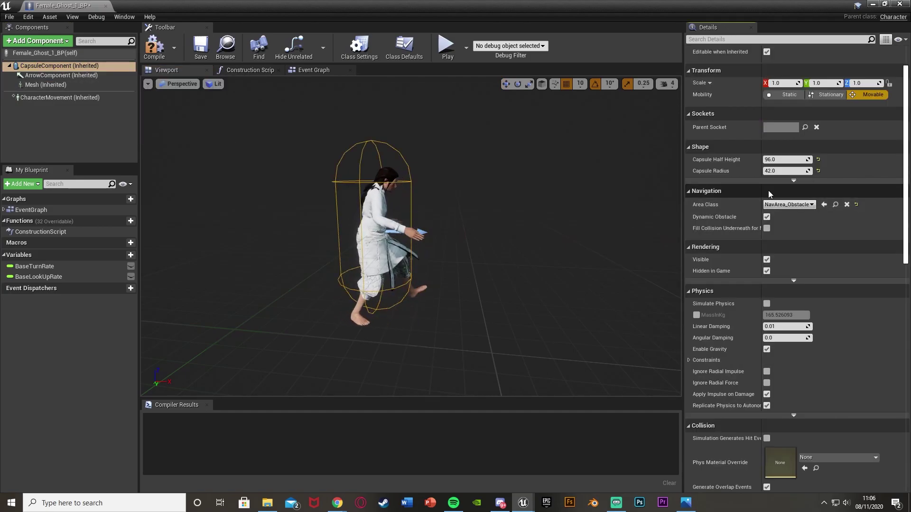
scroll(767, 189, "down", 8)
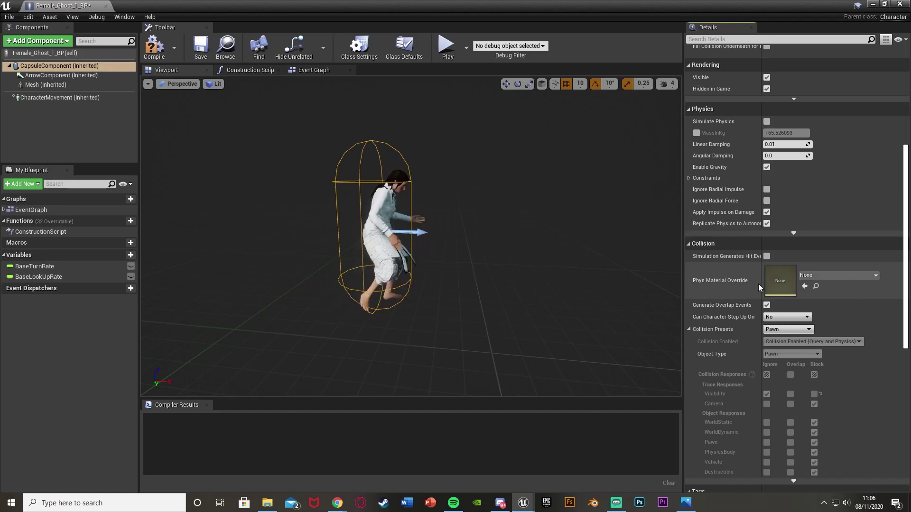
scroll(756, 322, "down", 1)
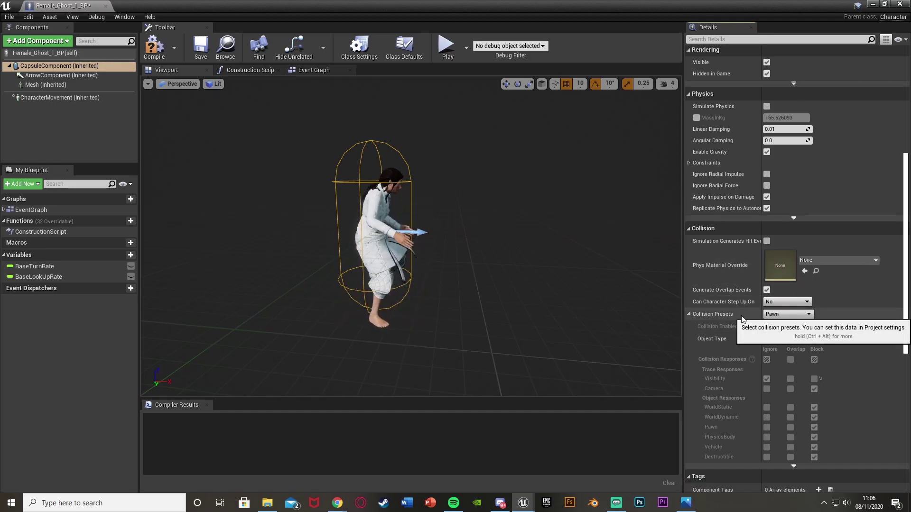
left_click(787, 318)
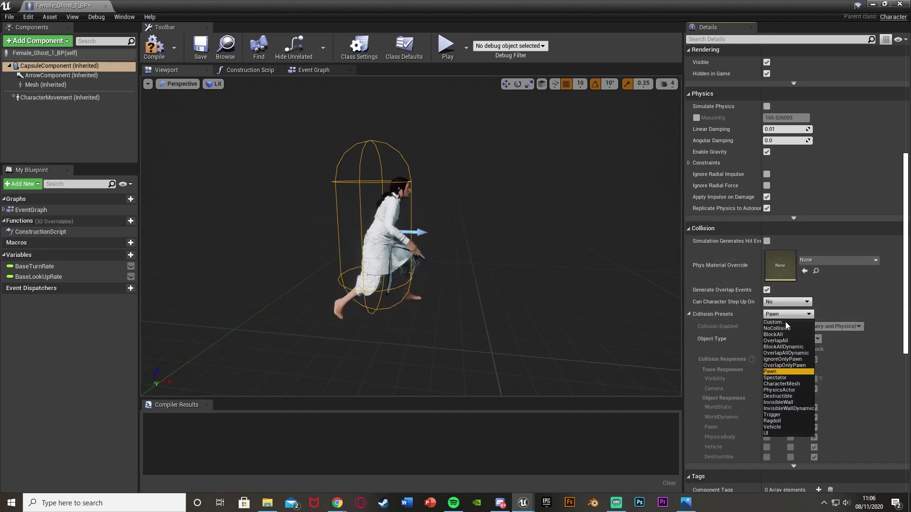
left_click(785, 322)
scroll(784, 330, "down", 3)
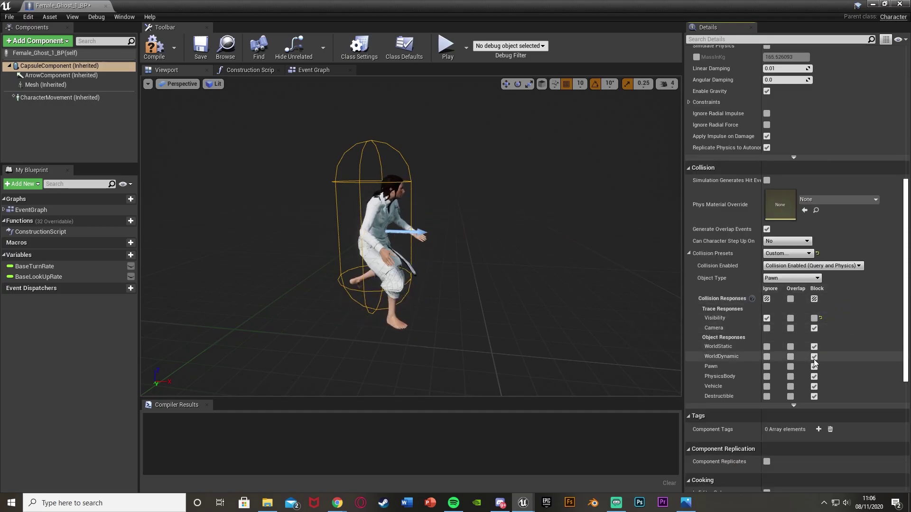
left_click(766, 365)
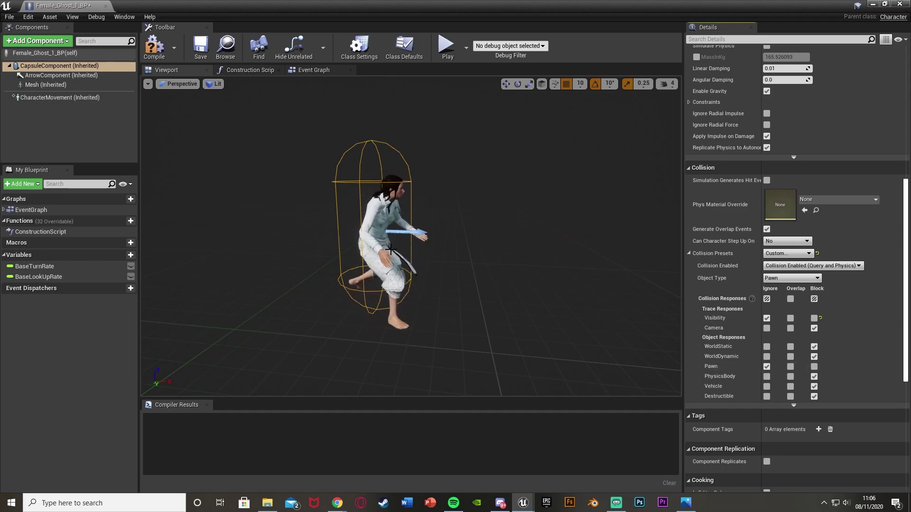
left_click(154, 46)
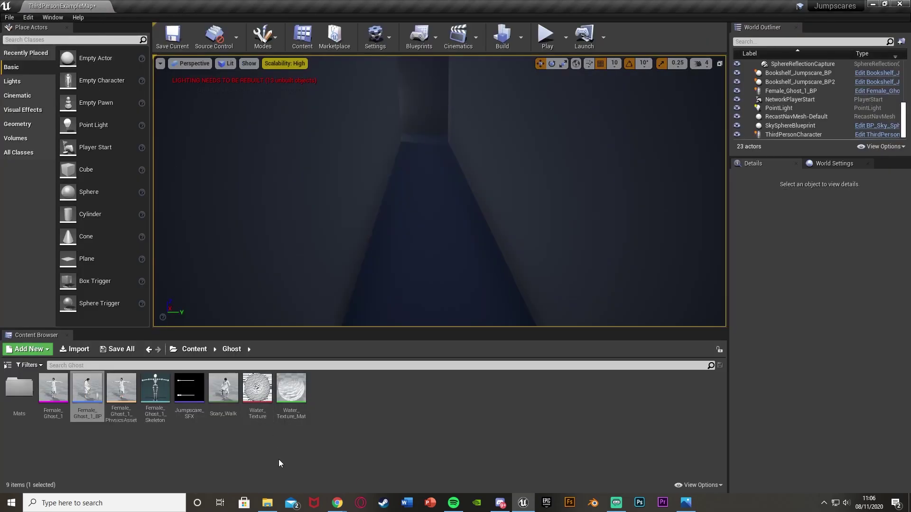
- Open the level blueprint of ThirdPersonExampleMap, save it, and return to the level editor
left_click(419, 36)
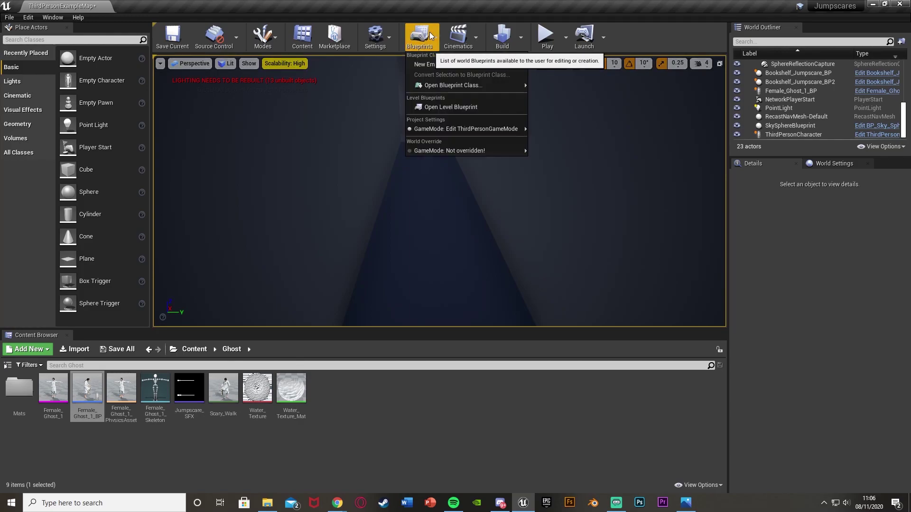
left_click(427, 108)
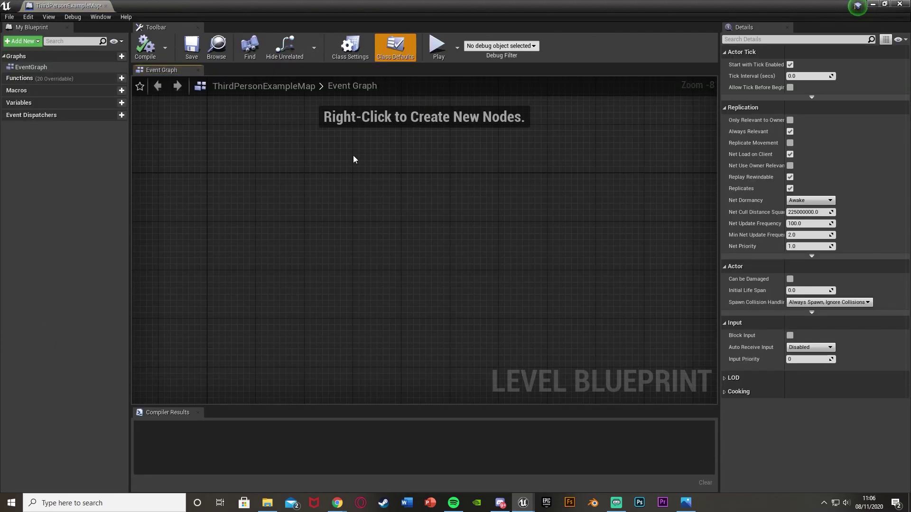
left_click(192, 46)
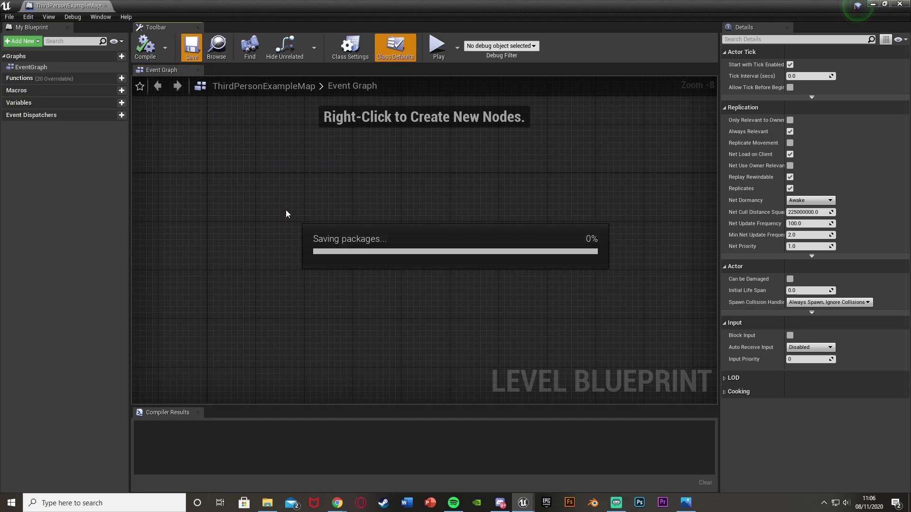
left_click(872, 5)
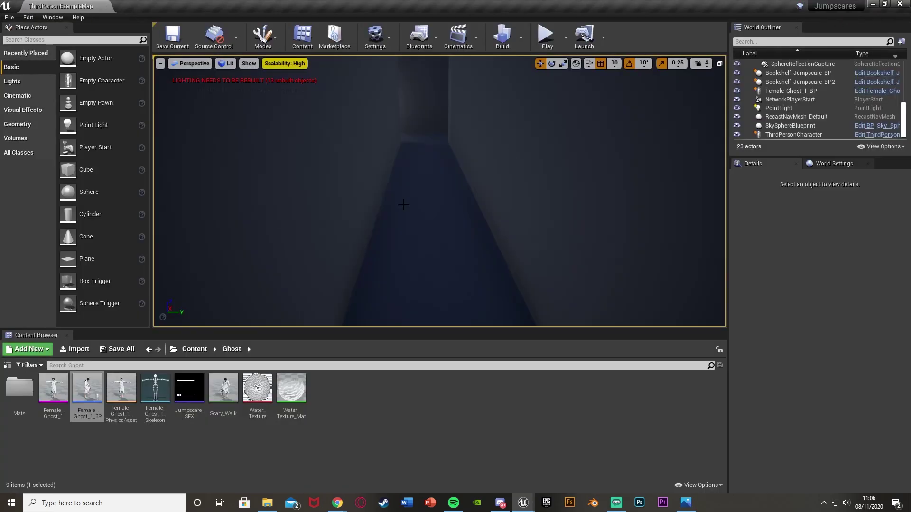
- Place a Box Trigger across the corridor, enlarge it to extents of about 40 × 197.5 × 145, and raise it to Z 260
left_click(57, 40)
type("box tri")
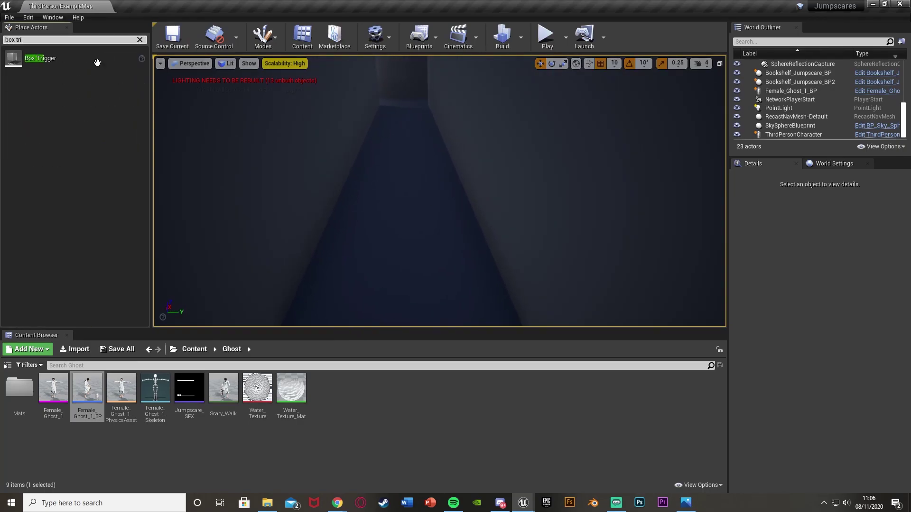
left_click_drag(97, 63, 479, 250)
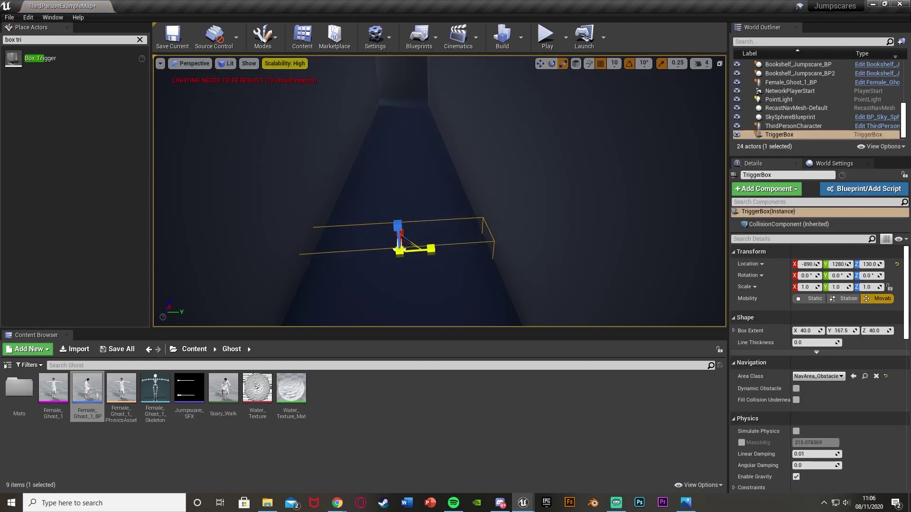
left_click_drag(397, 226, 400, 159)
key("w")
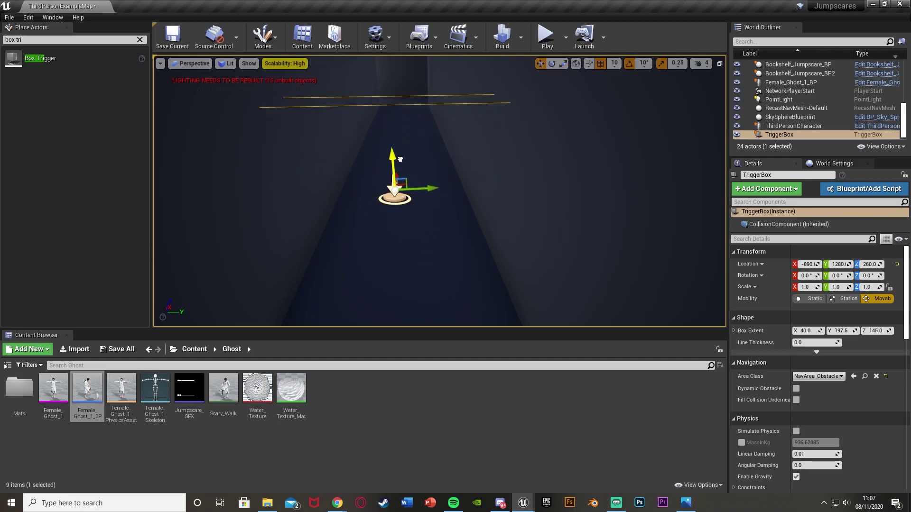
- Move the trigger box along the corridor to X -860 and clear the actor search
right_click_drag(557, 180, 512, 179)
left_click(139, 40)
mouse_move(397, 166)
right_mouse_down()
mouse_move(342, 169)
mouse_move(389, 178)
right_mouse_up()
right_click_drag(436, 145, 433, 123)
left_click_drag(422, 158, 427, 152)
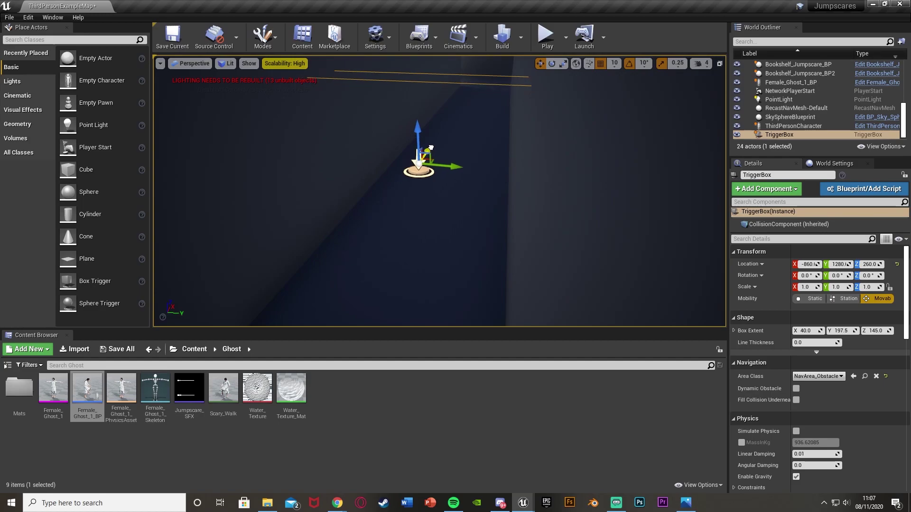
right_click_drag(430, 155, 458, 116)
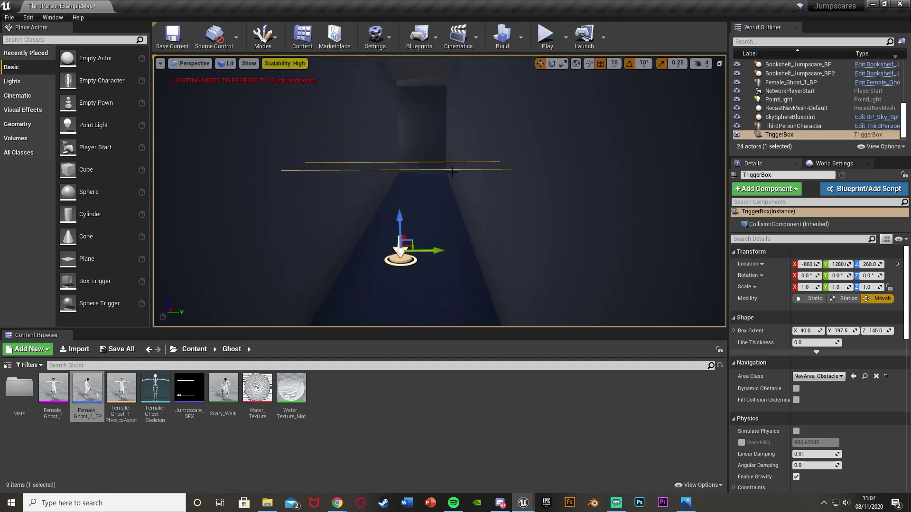
right_click_drag(452, 172, 450, 173)
- Switch to the level blueprint and add an On Actor Begin Overlap event for the TriggerBox
mouse_move(523, 503)
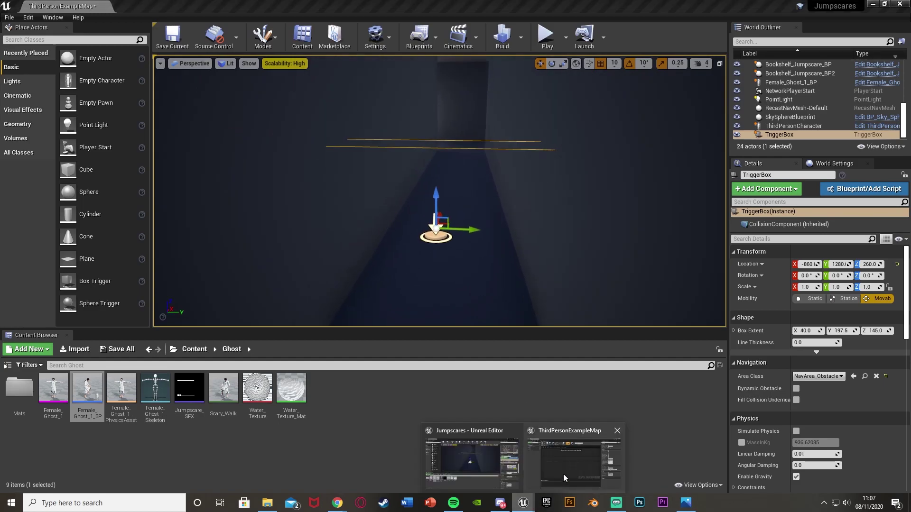
left_click(565, 478)
right_click(213, 199)
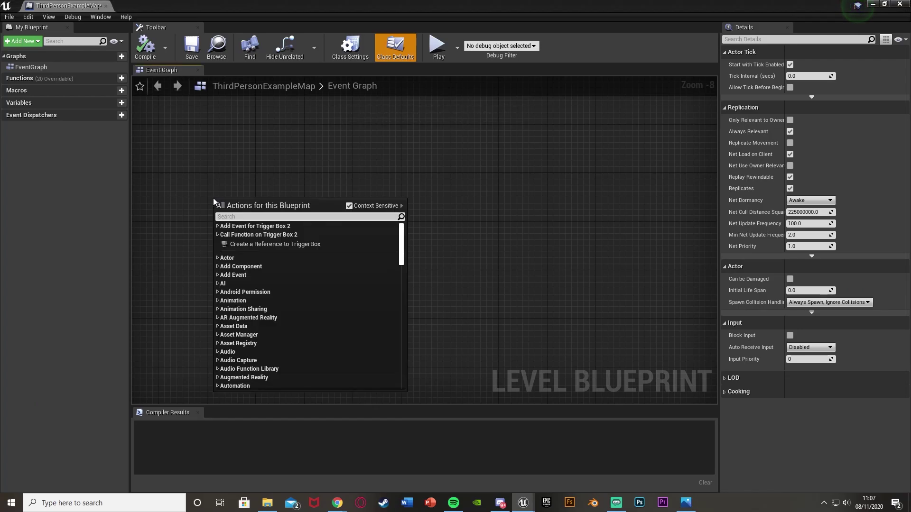
type("begin over")
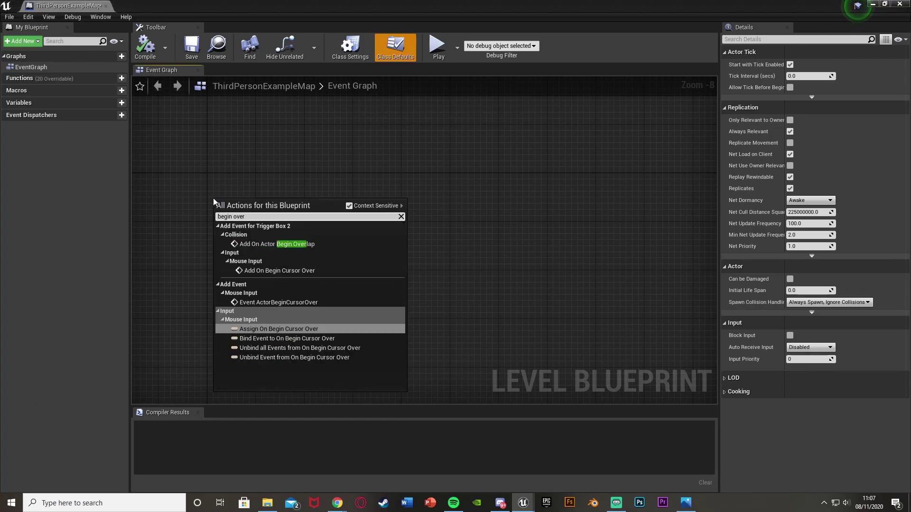
left_click(286, 244)
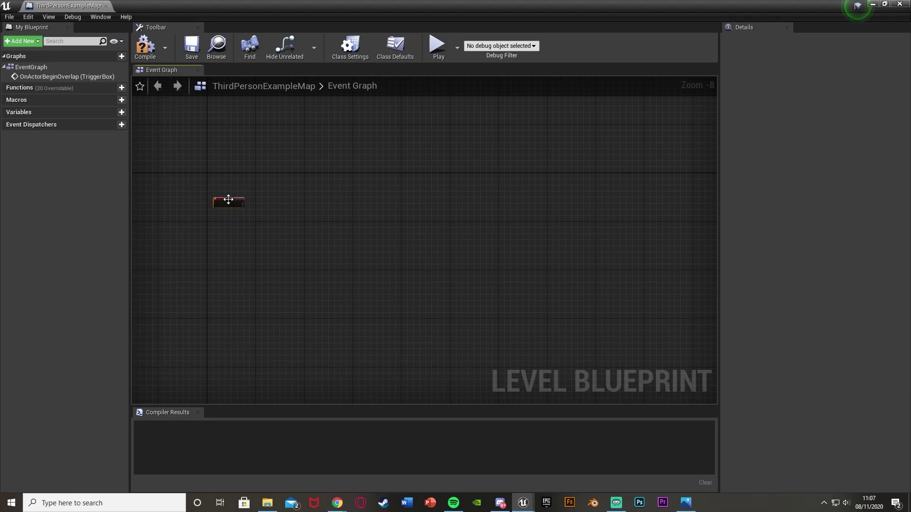
scroll(228, 199, "up", 8)
right_click_drag(228, 199, 418, 284)
left_click_drag(388, 278, 370, 168)
right_click_drag(457, 189, 326, 243)
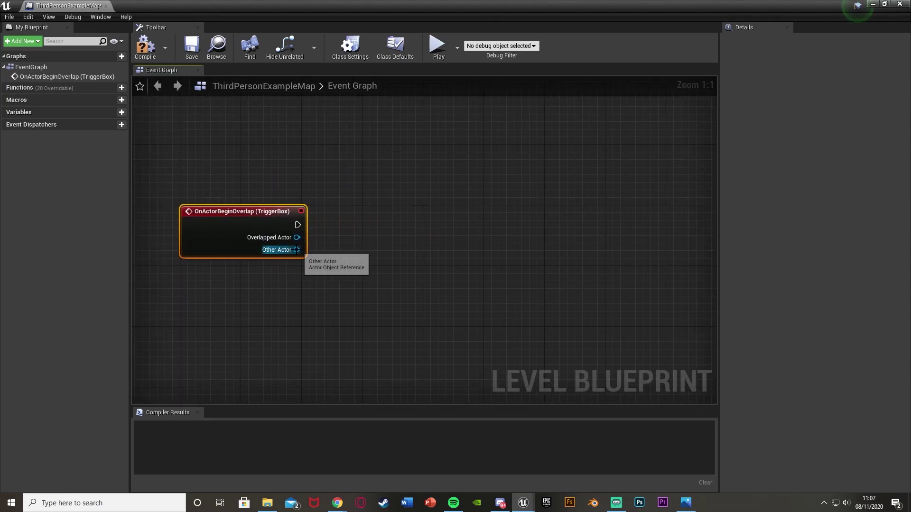
- Add a Cast To ThirdPersonCharacter node from the overlap event's Other Actor output and align it beside the event
left_click_drag(297, 250, 318, 243)
type("cat to t")
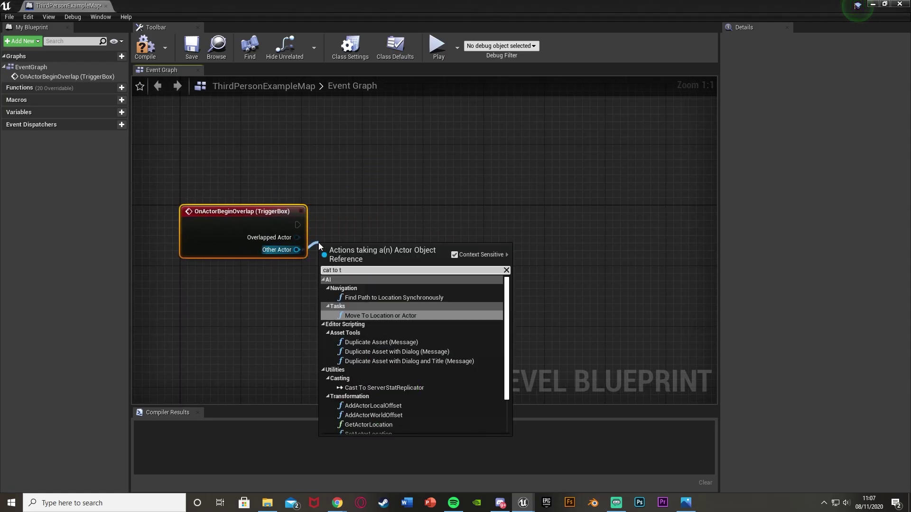
key("BackSpace")
key("BackSpace")
key("BackSpace")
key("BackSpace")
key("BackSpace")
key("BackSpace")
type("st to thir")
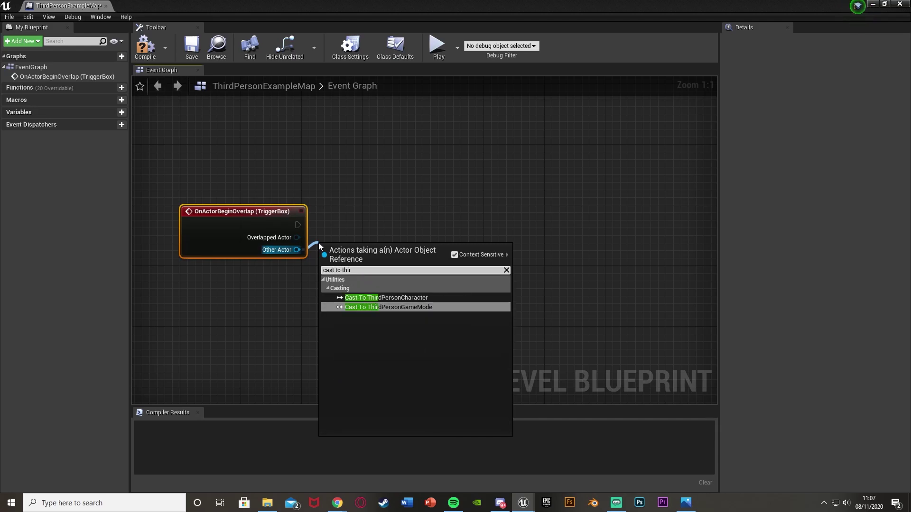
left_click(386, 298)
left_click_drag(356, 253, 365, 218)
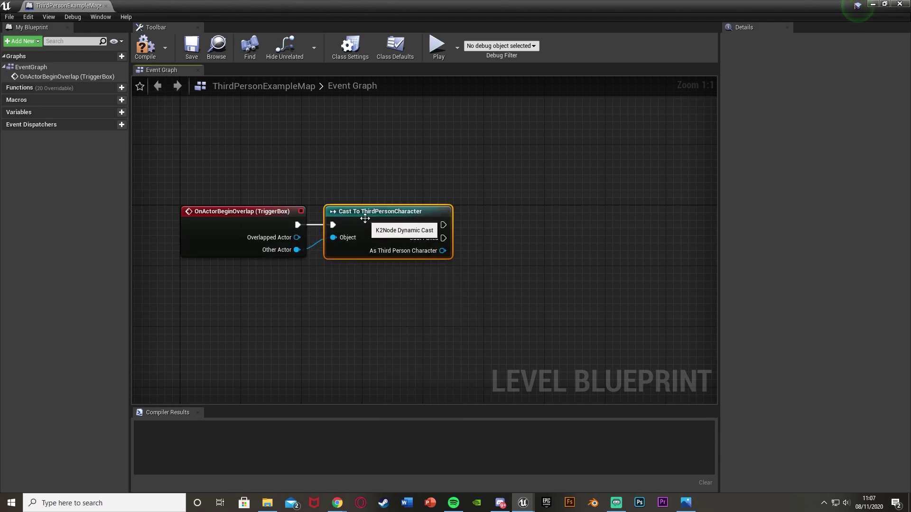
- Add a GetActorLocation node that takes the cast's As Third Person Character output as its target
right_click_drag(477, 297, 361, 300)
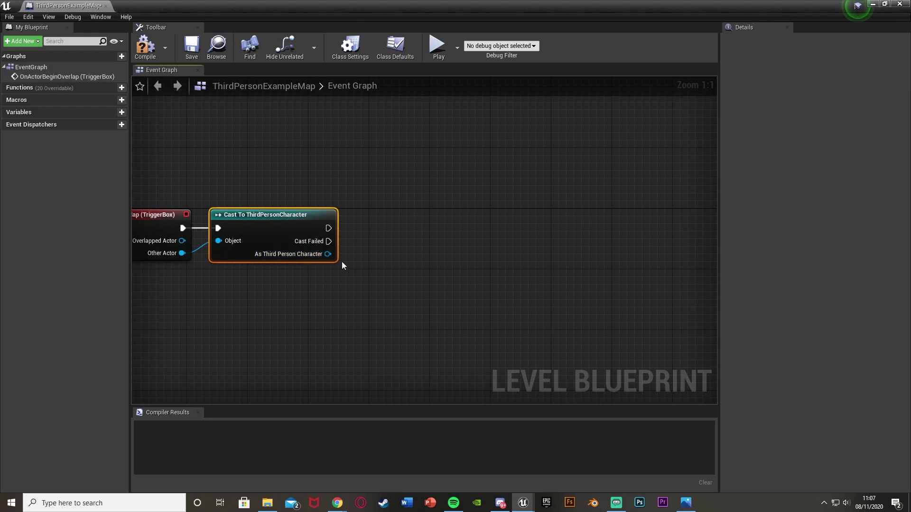
left_click_drag(328, 253, 357, 262)
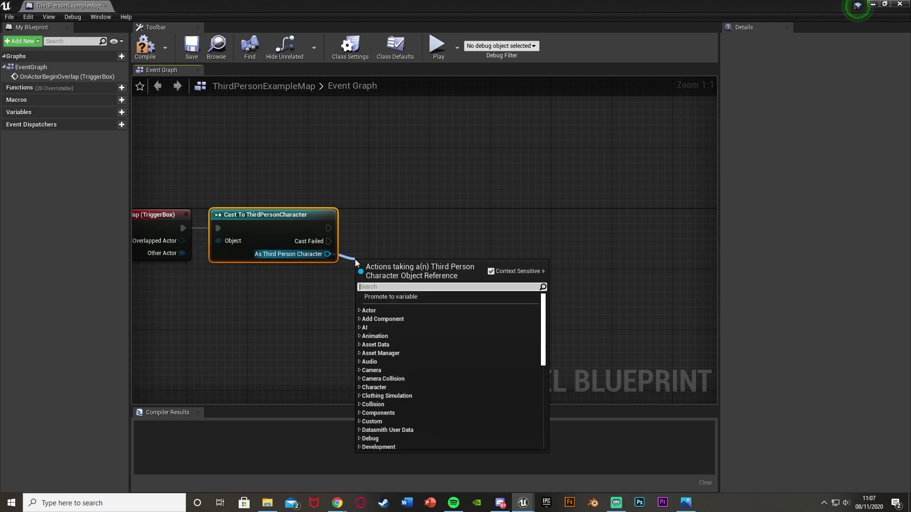
type("get actor")
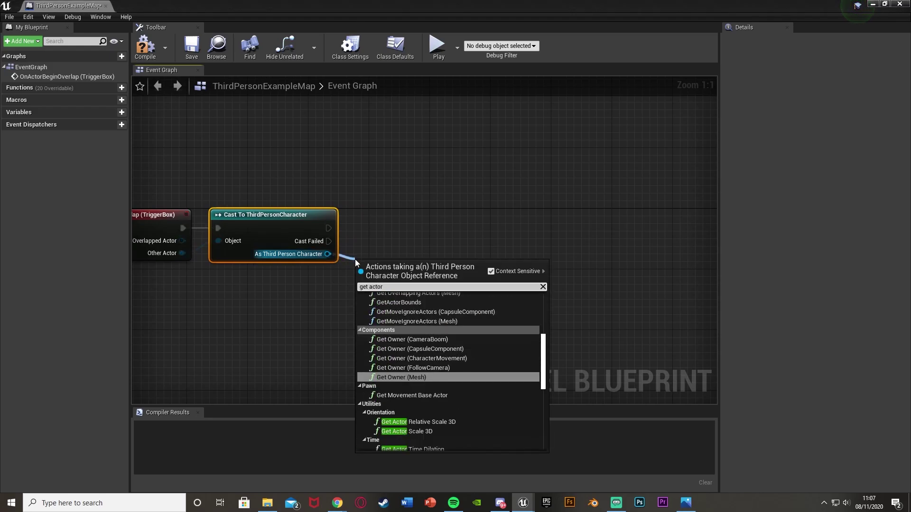
key("Return")
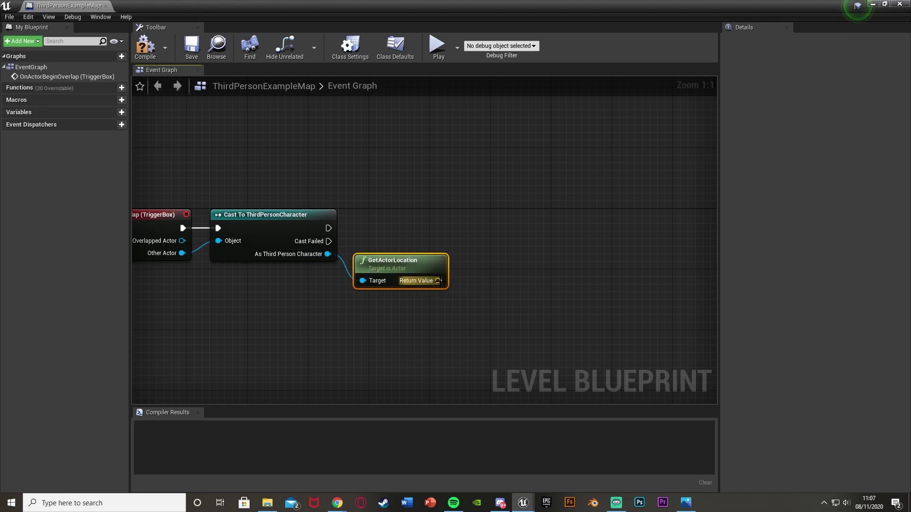
- Add a Play Sound at Location node using the actor location, run it from the successful cast, and align the nodes
left_click_drag(439, 280, 517, 247)
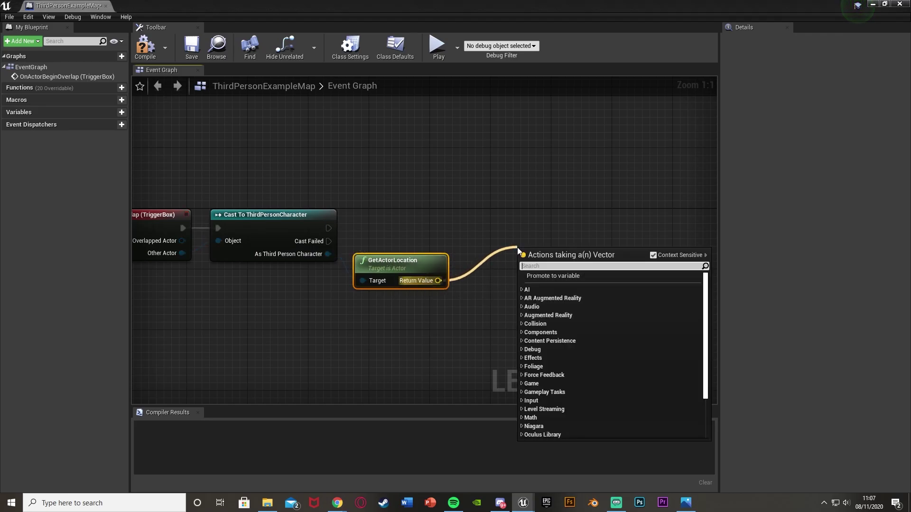
type("play sound")
key("Return")
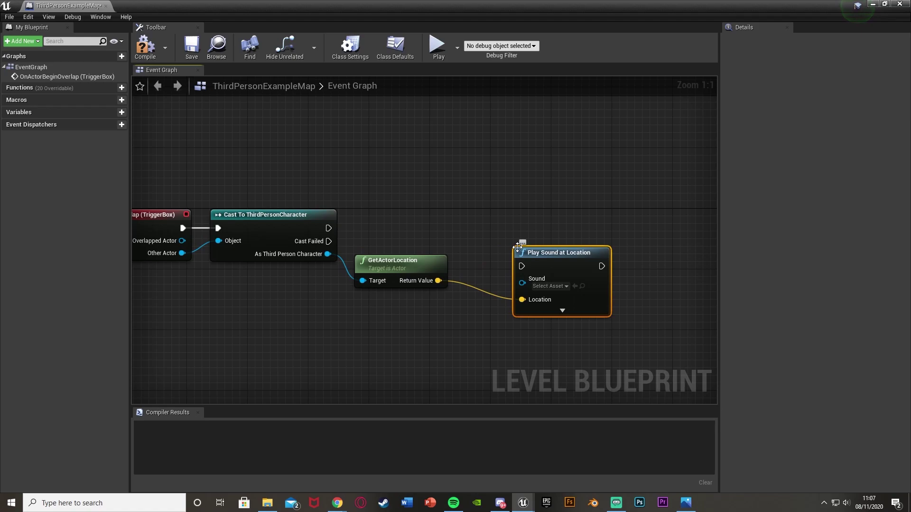
left_click_drag(521, 266, 328, 228)
left_click_drag(576, 257, 539, 220)
left_click_drag(405, 269, 412, 268)
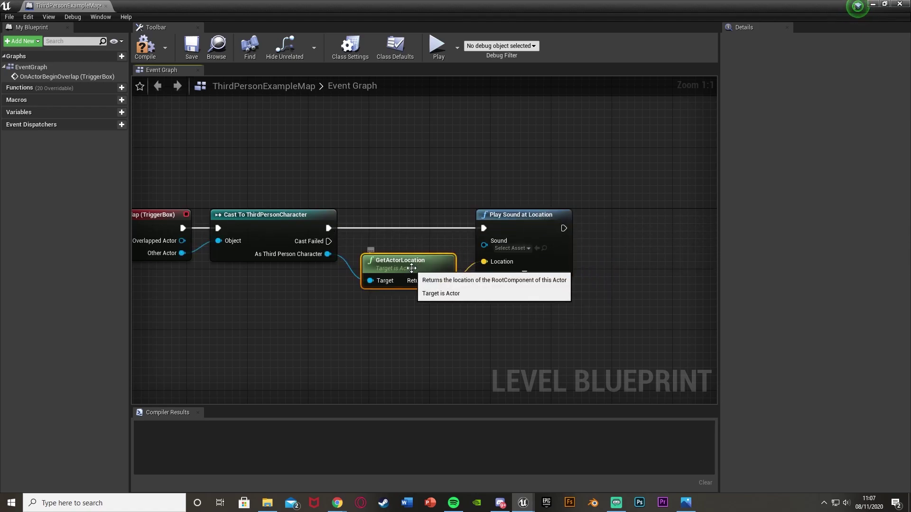
- Assign Jumpscare_SFX as the sound of the Play Sound at Location node
left_click(511, 248)
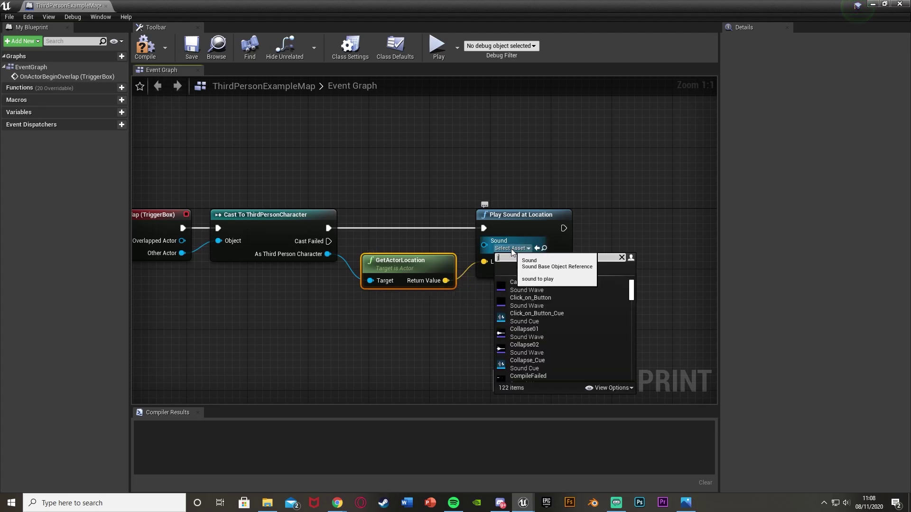
type("jum")
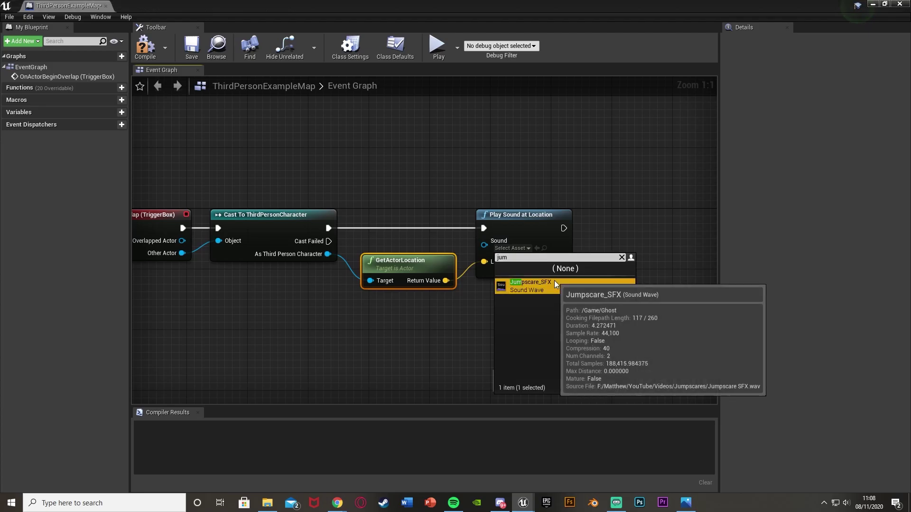
left_click(555, 285)
left_click(554, 287)
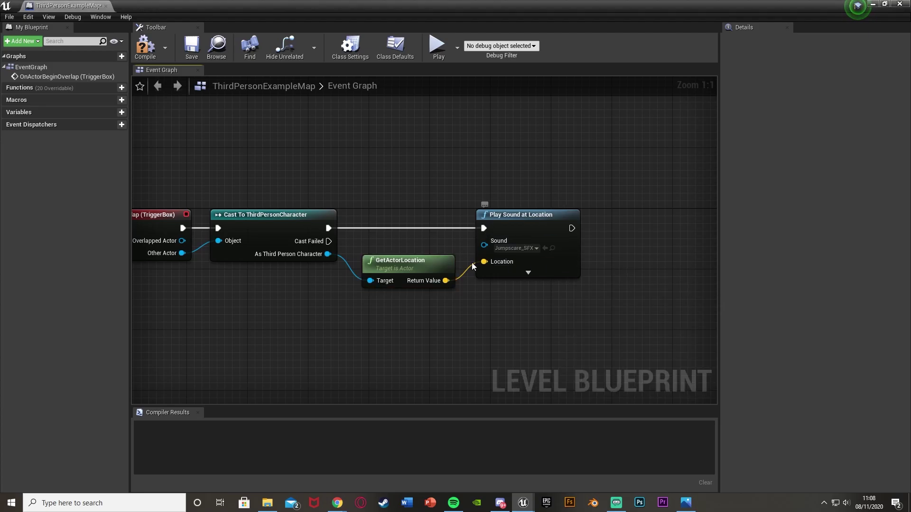
- Expand the Play Sound at Location node, set its Start Time to 0.5, and collapse it again
left_click(529, 273)
right_click_drag(575, 292, 530, 231)
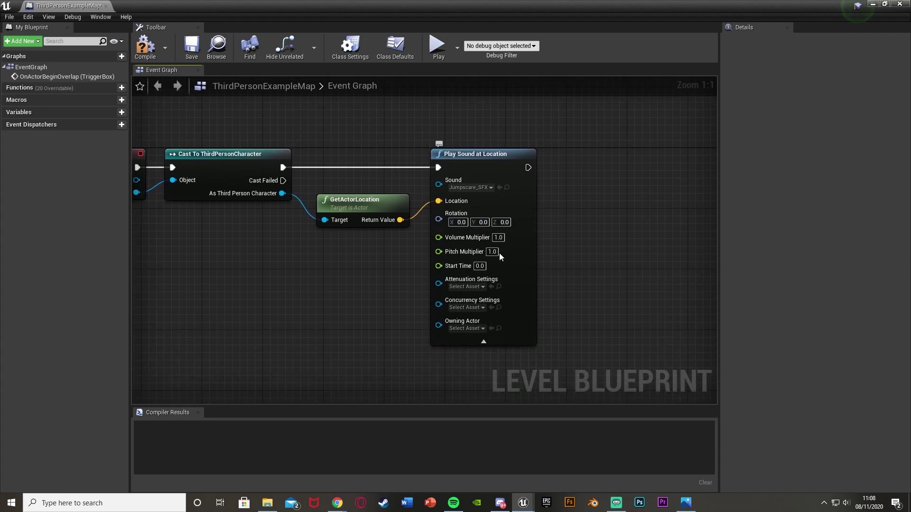
left_click(480, 266)
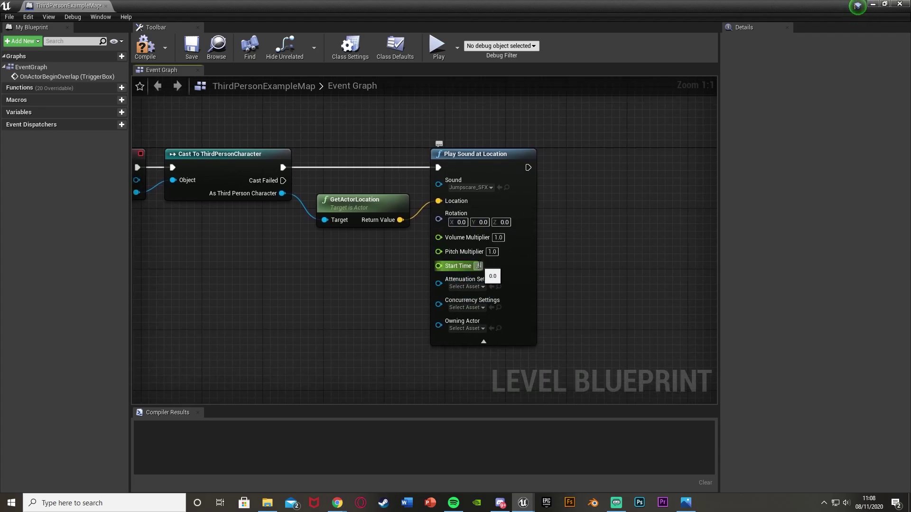
left_click(410, 263)
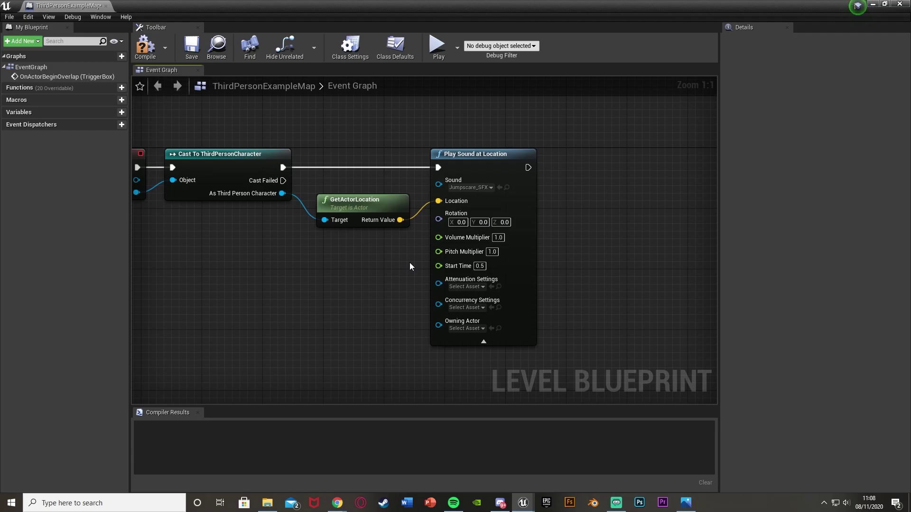
left_click(484, 341)
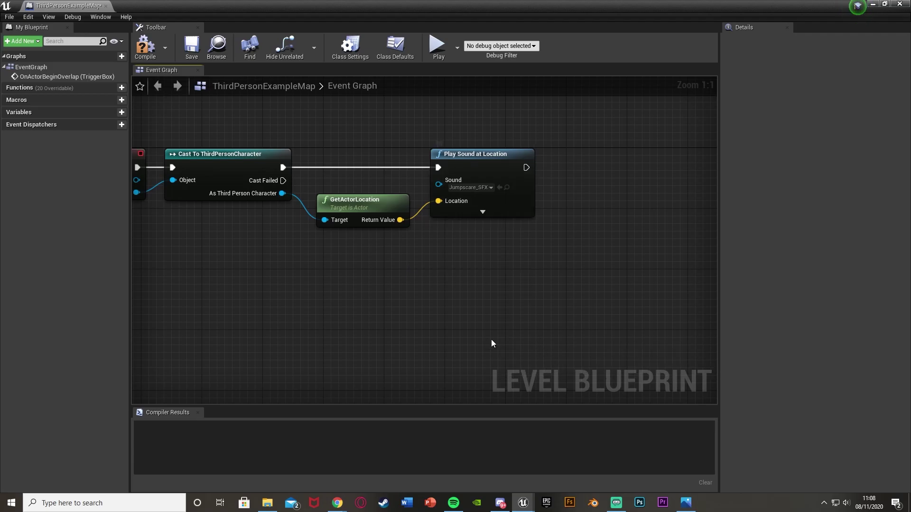
- Add a Get All Actors Of Class node running after Play Sound at Location and align it in the row
right_click_drag(565, 283, 467, 349)
left_click_drag(428, 233, 460, 234)
type("get all")
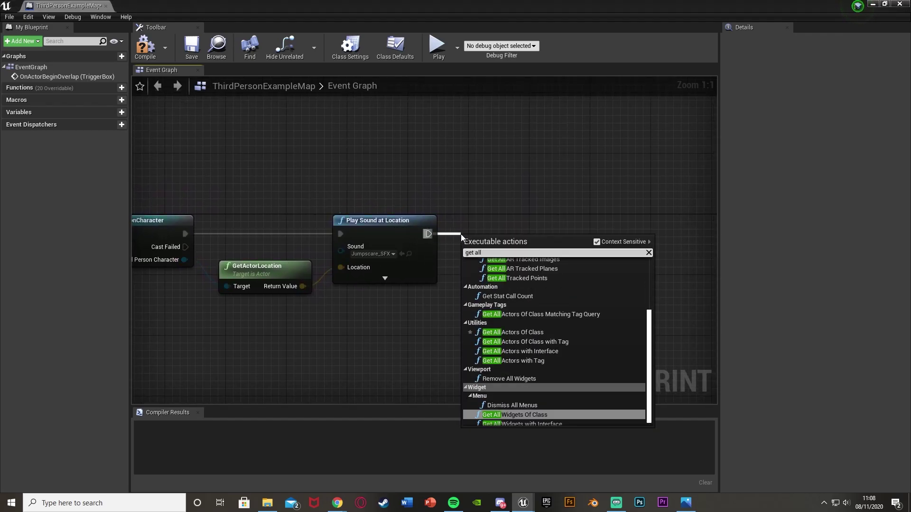
type(" act")
key("Up")
key("Up")
key("Up")
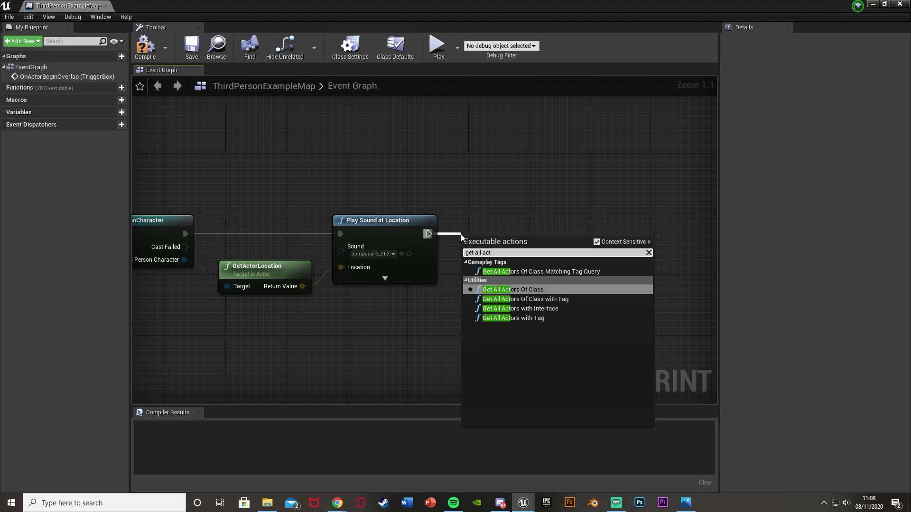
key("Return")
left_click_drag(492, 233, 492, 218)
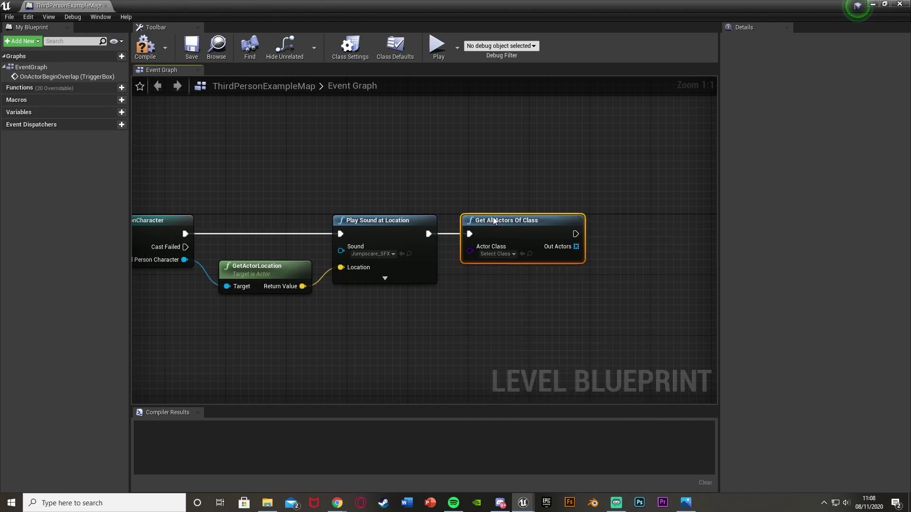
- Set the Actor Class of Get All Actors Of Class to Female_Ghost_1_BP
left_click(505, 255)
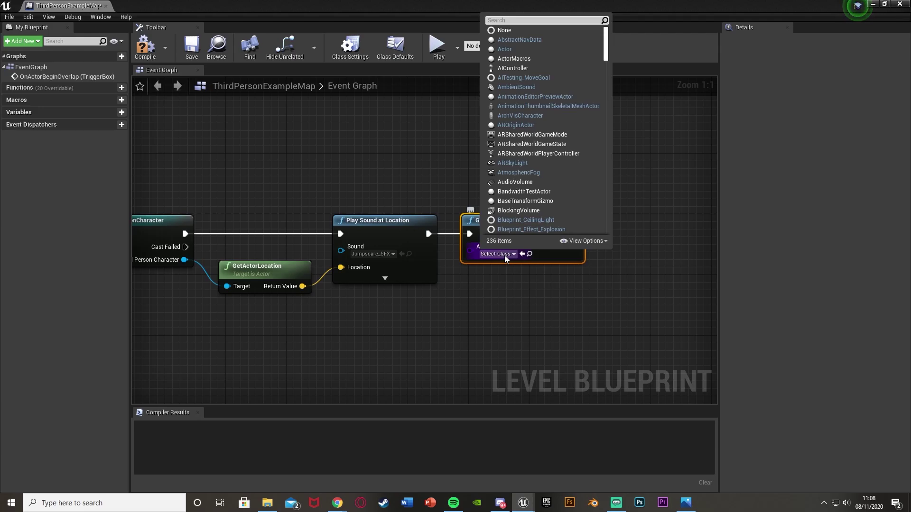
type("fema")
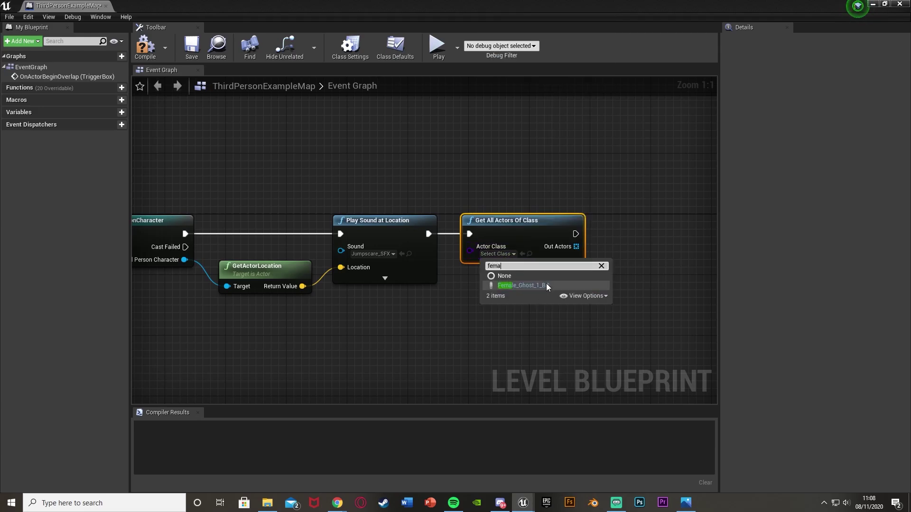
left_click(523, 285)
- Add an array Get node at index 0 from the Out Actors output
right_click_drag(535, 261, 379, 271)
left_click_drag(383, 255, 426, 258)
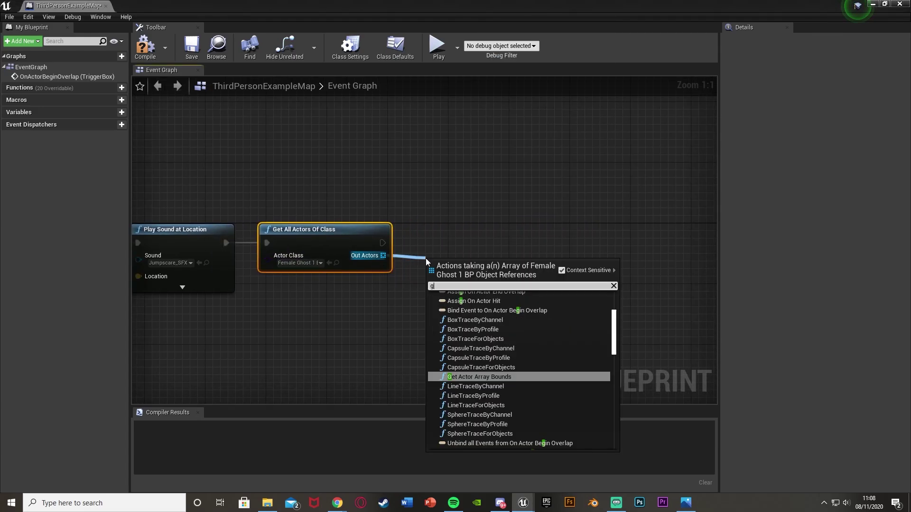
type("get")
left_click(481, 331)
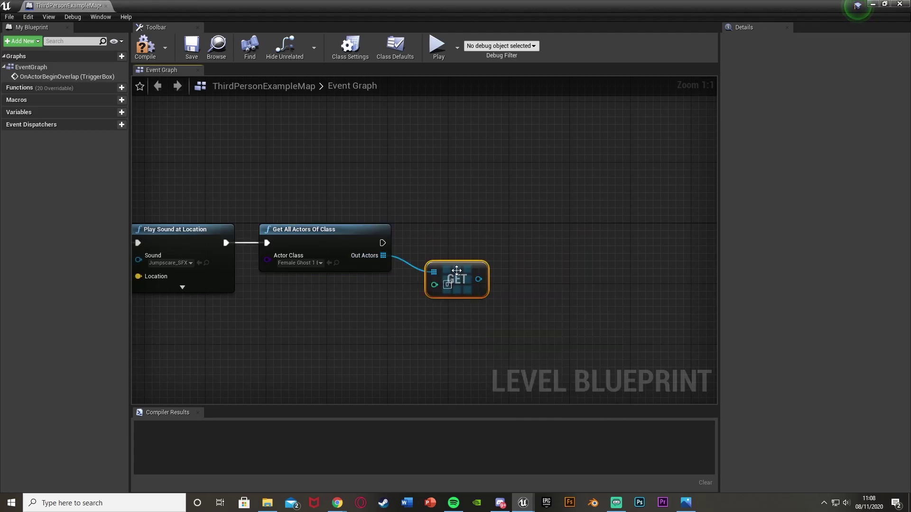
- Add a GetActorLocation node for the ghost from the array Get node and split its return value into X, Y and Z
right_click_drag(373, 291, 272, 288)
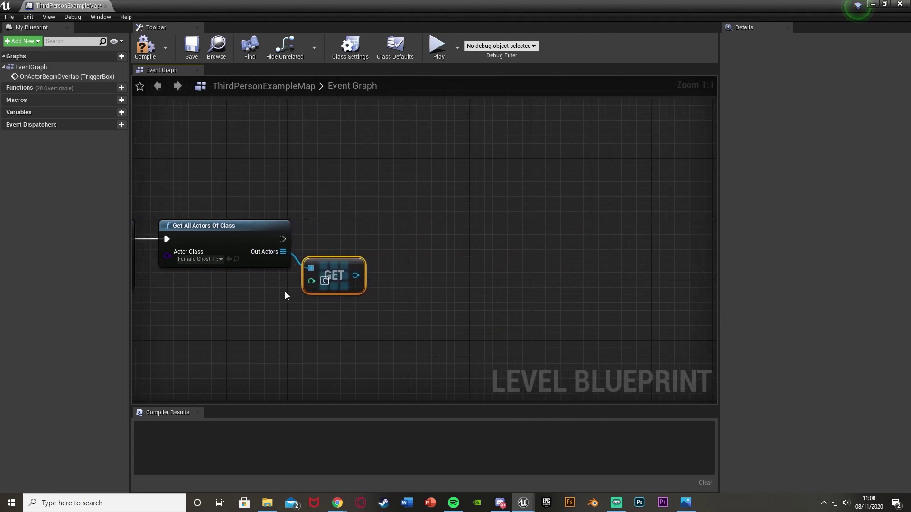
left_click_drag(355, 276, 391, 272)
type("get")
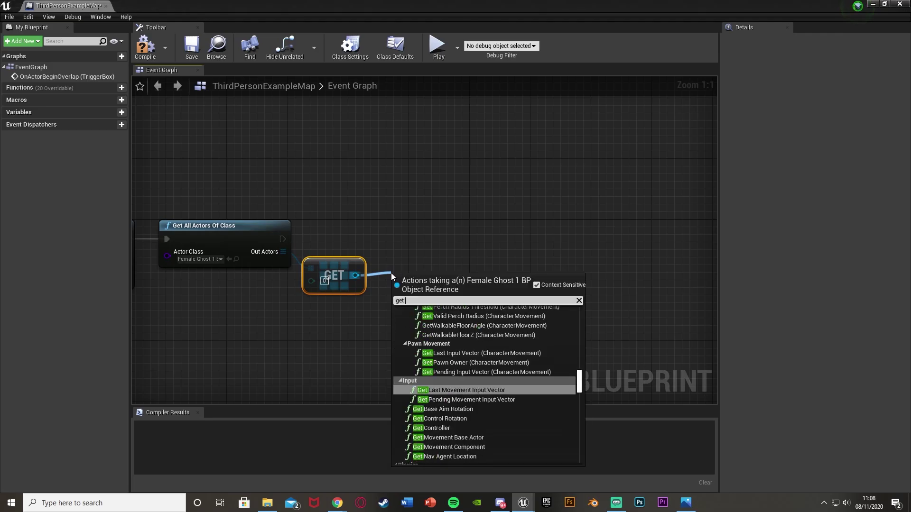
type(" actor location")
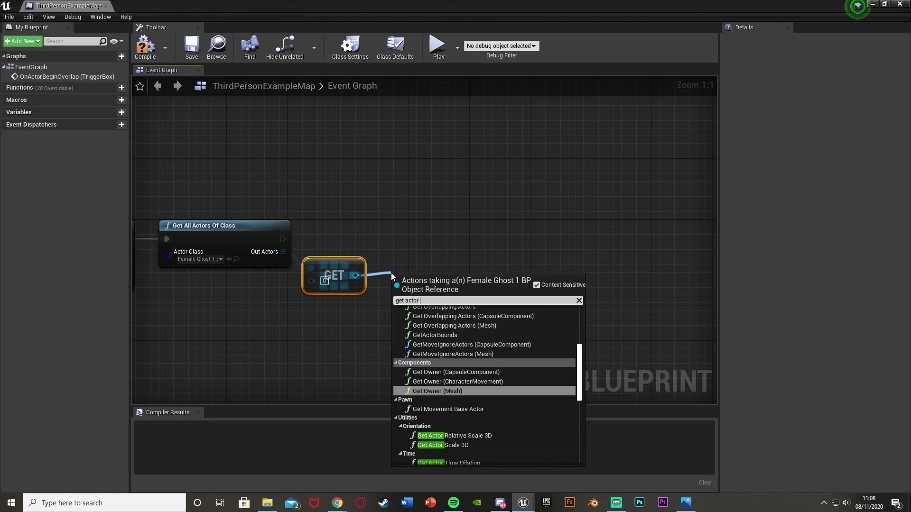
key("Return")
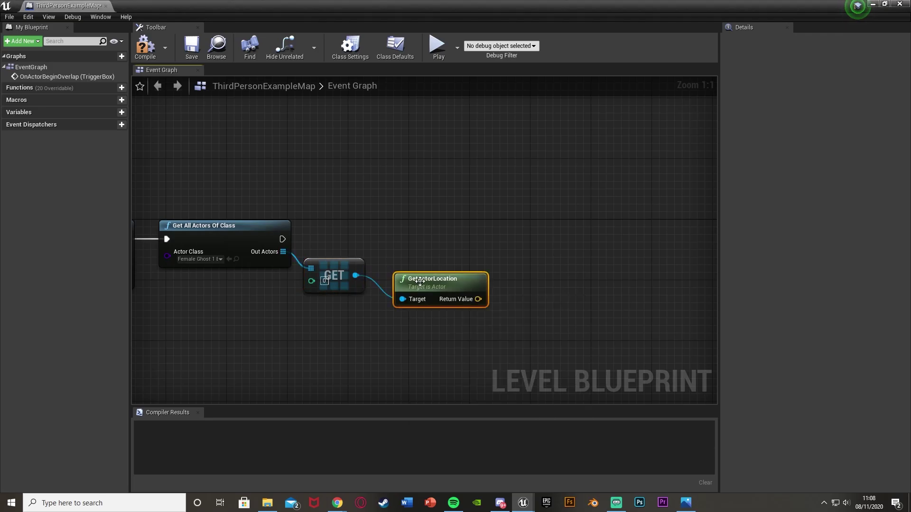
left_click_drag(420, 279, 405, 279)
right_click(455, 300)
left_click(476, 323)
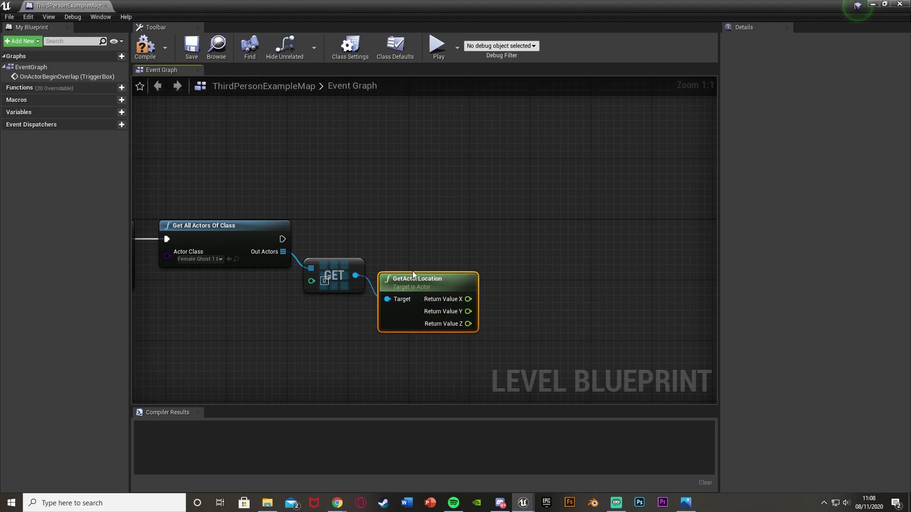
- Add a SetActorLocation node targeting the ghost from the array Get node and run it after Get All Actors Of Class
left_click_drag(283, 238, 327, 239)
left_click_drag(355, 275, 553, 241)
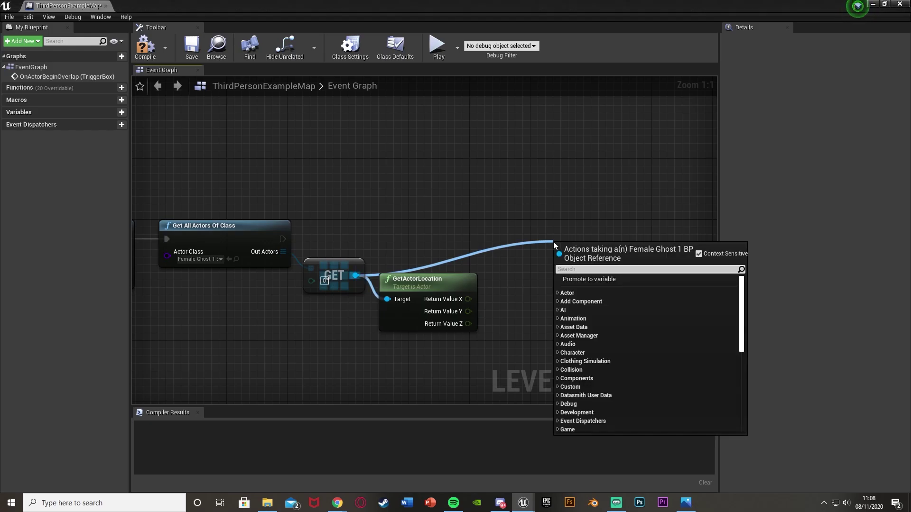
type("set actor")
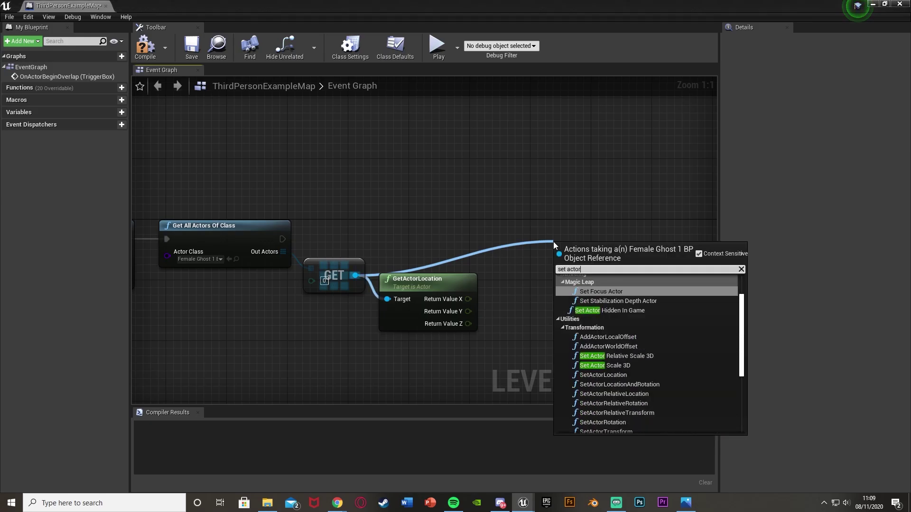
type(" loc")
key("Down")
key("Down")
key("Return")
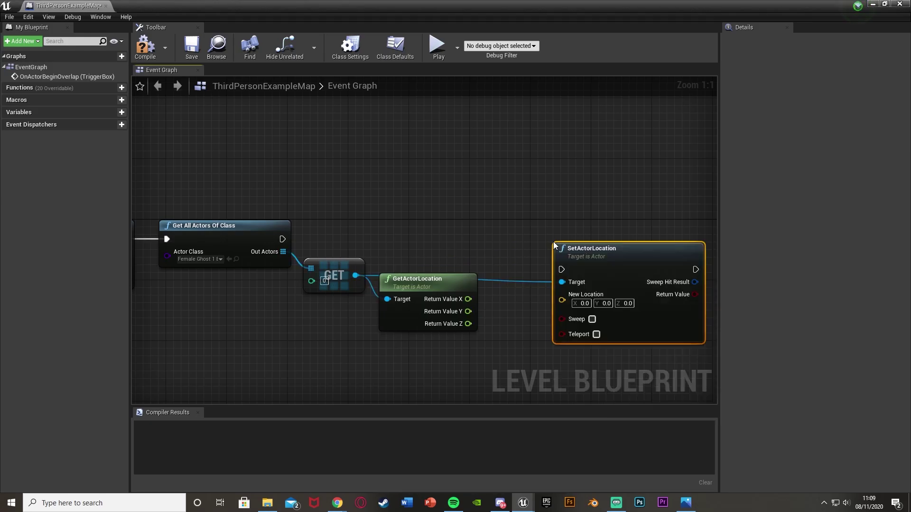
left_click_drag(561, 270, 283, 239)
left_click_drag(628, 274, 598, 236)
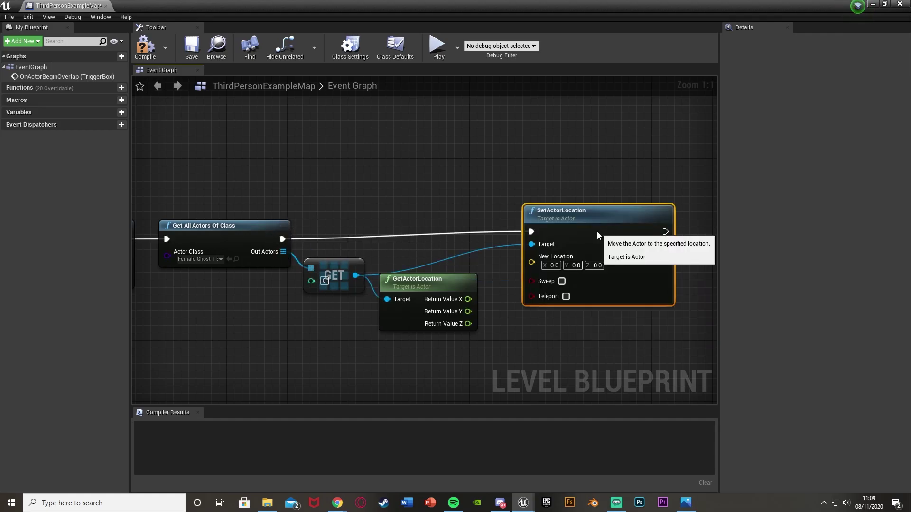
- Split SetActorLocation's New Location input, feed its X and Y from GetActorLocation, and compile the blueprint
right_click(531, 262)
left_click(603, 291)
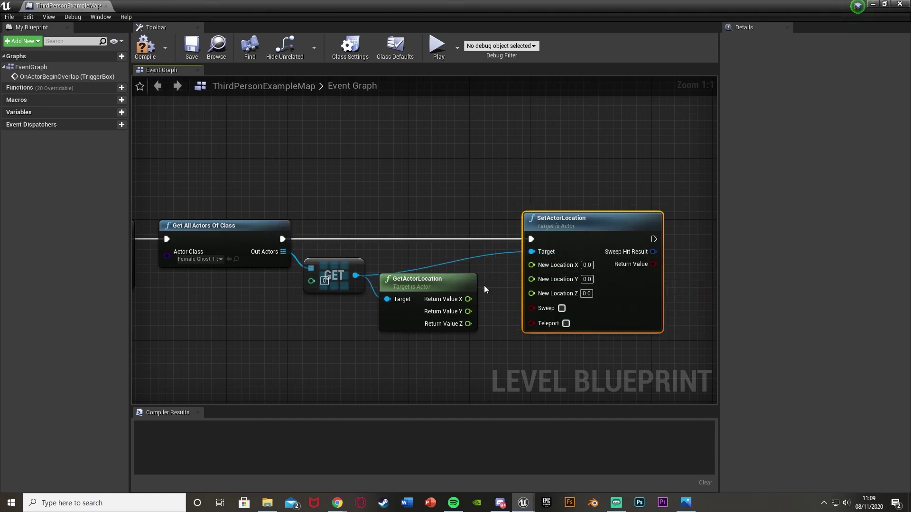
mouse_move(468, 299)
left_mouse_down()
mouse_move(539, 265)
mouse_move(469, 311)
left_mouse_up()
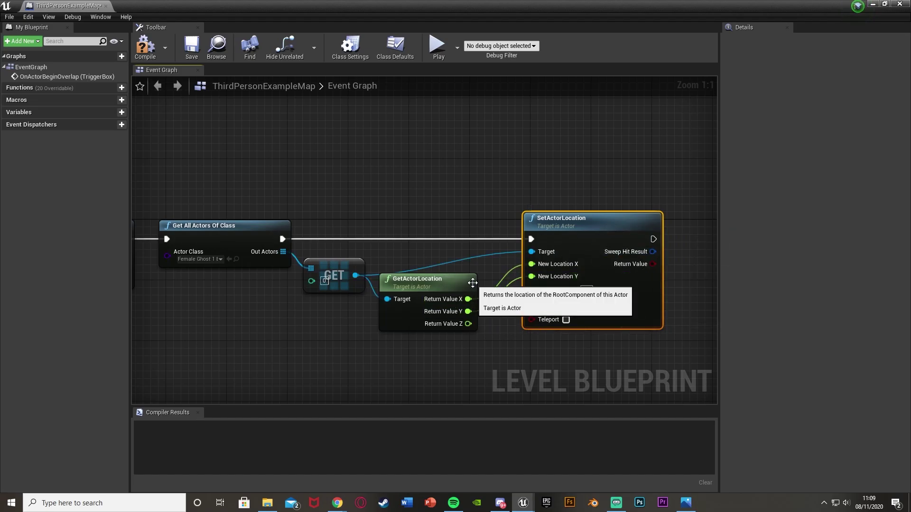
left_click(141, 49)
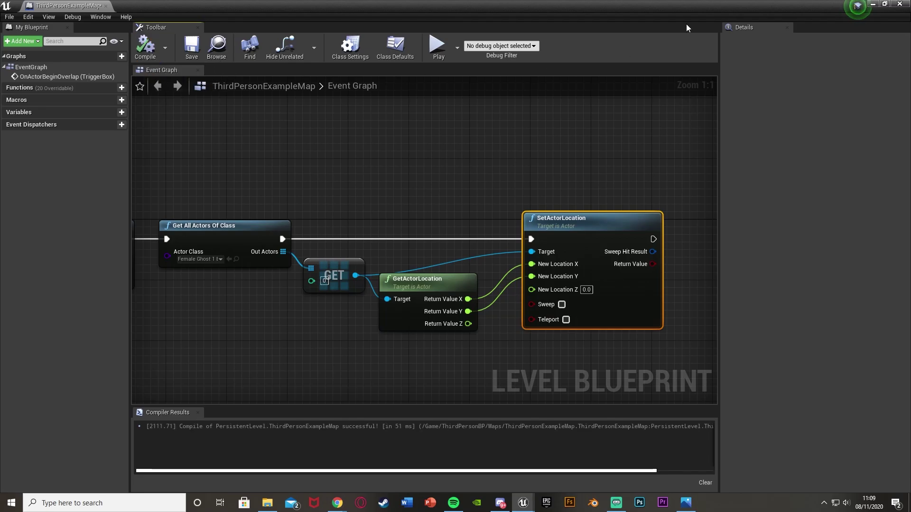
- Place a new Female_Ghost_1_BP instance in the corridor at about X 940, Y 1270, Z 226, rotated -180° about Z
left_click(871, 5)
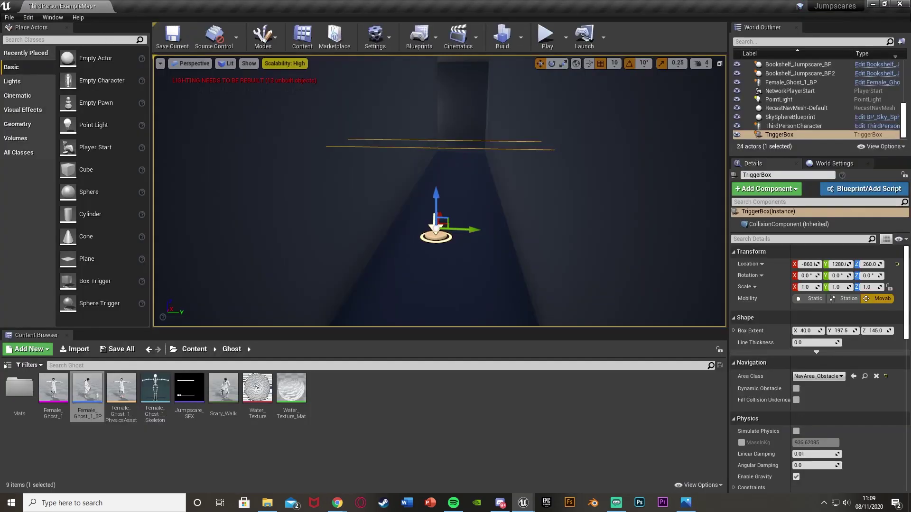
key("w")
right_click_drag(418, 285, 412, 254)
left_click(127, 460)
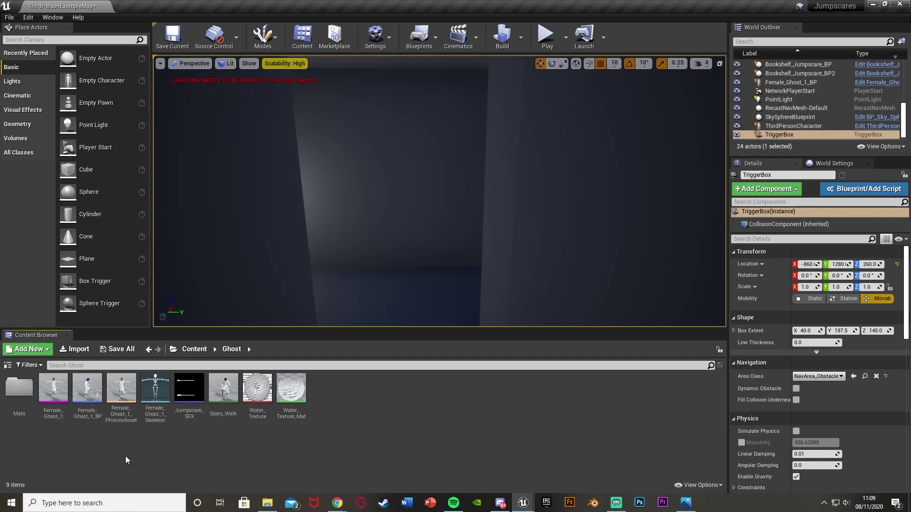
left_click_drag(88, 389, 424, 232)
key("e")
key("w")
right_click_drag(429, 233, 360, 227)
key("d")
key("w")
key("s")
right_click_drag(470, 173, 468, 136)
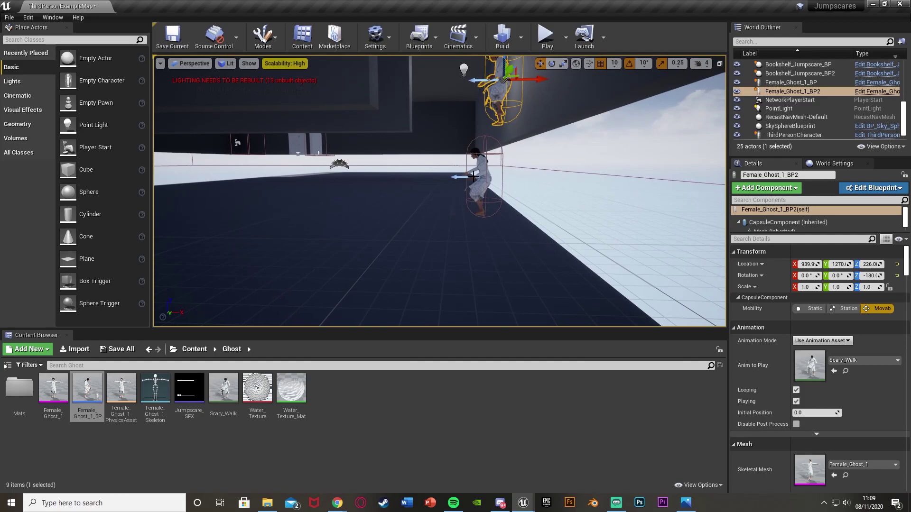
- Delete the old ghost beneath the corridor and move the new ghost to about X 900, Z -34
left_click(478, 182)
key("Delete")
left_click(496, 93)
right_click_drag(496, 93, 494, 78)
right_click_drag(363, 232, 361, 231)
left_click_drag(451, 95, 458, 227)
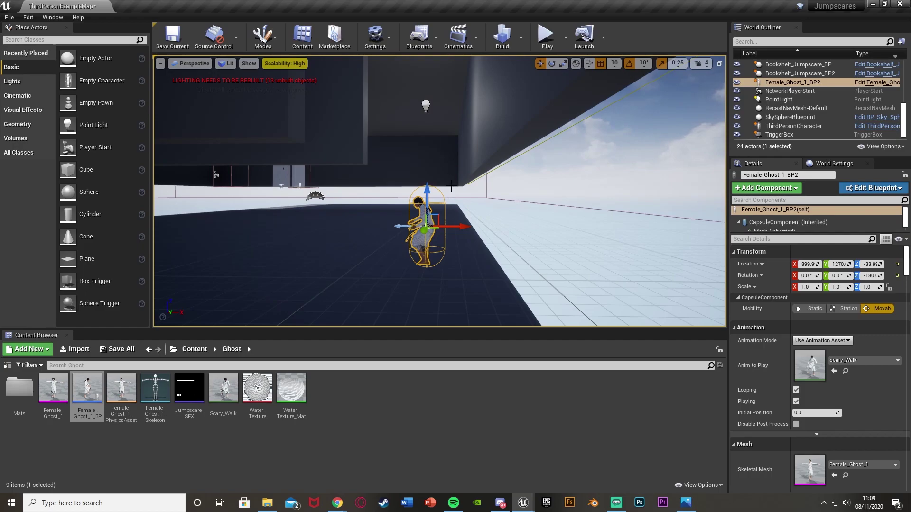
right_click_drag(451, 186, 453, 210)
right_click_drag(414, 178, 409, 179)
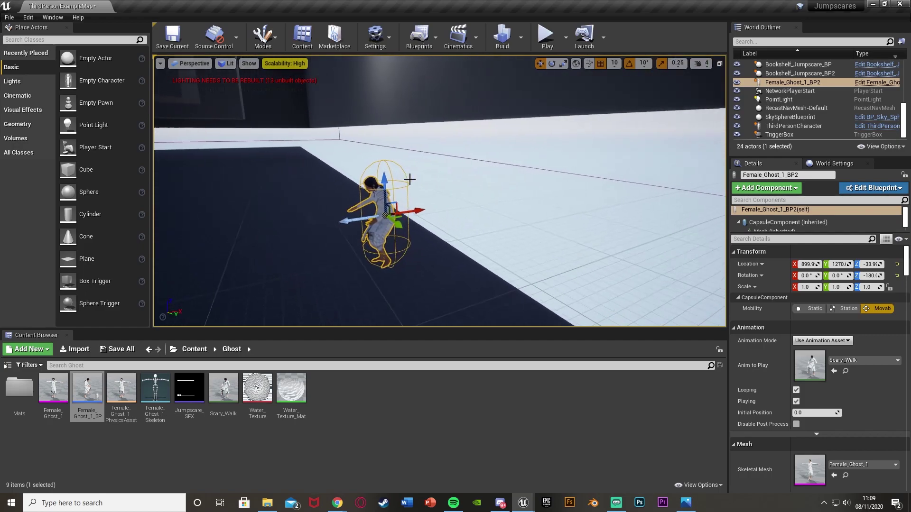
- Raise the ghost to Z 226 to check its standing height, and lower it beneath the floor to about Z -14
left_click_drag(378, 179, 372, 24)
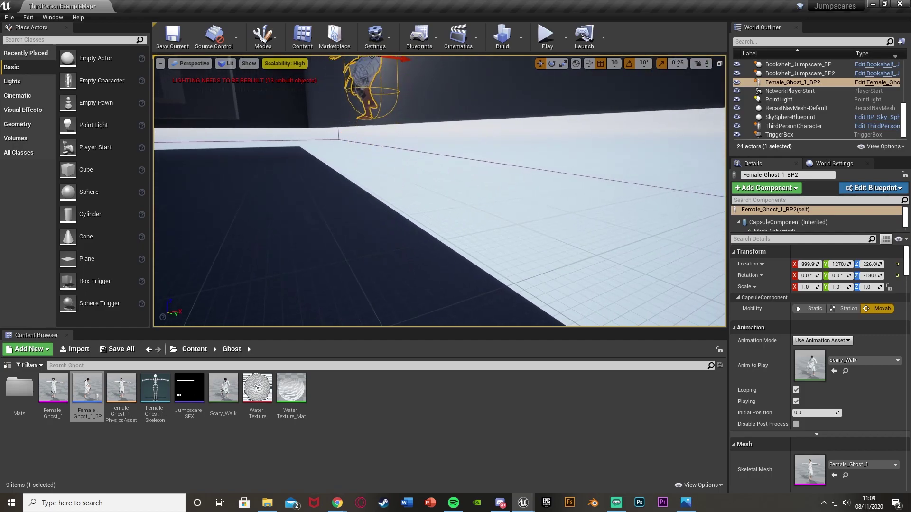
right_click_drag(439, 190, 433, 169)
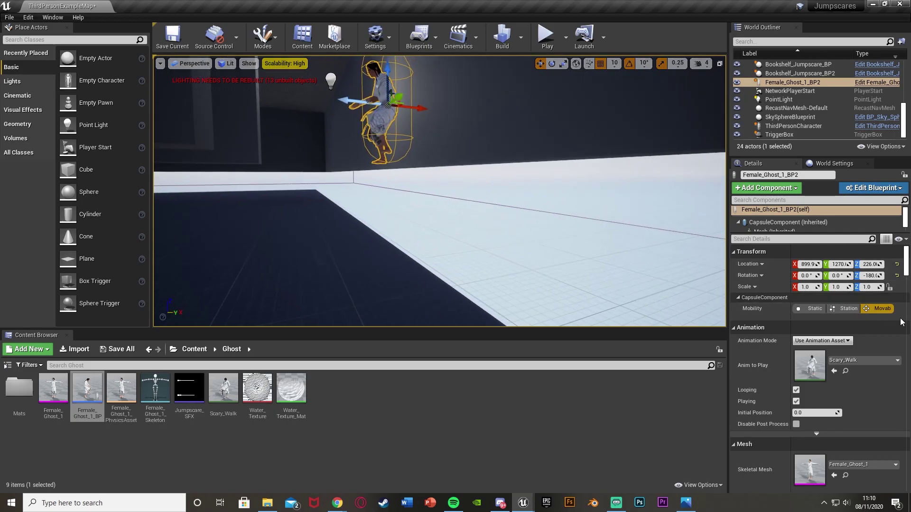
left_click_drag(386, 74, 387, 215)
right_click_drag(386, 215, 513, 230)
key("s")
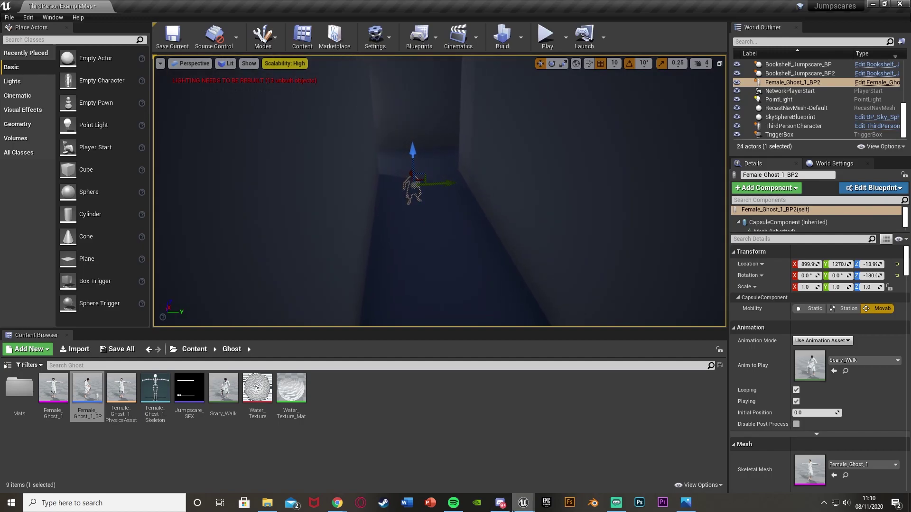
- Set New Location Z of the SetActorLocation node in the level blueprint to 226
mouse_move(526, 504)
left_click(571, 471)
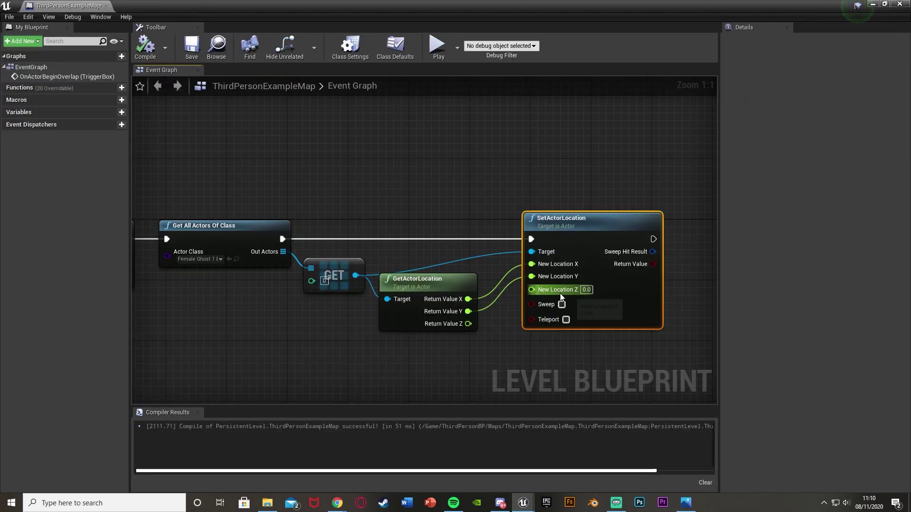
type("226")
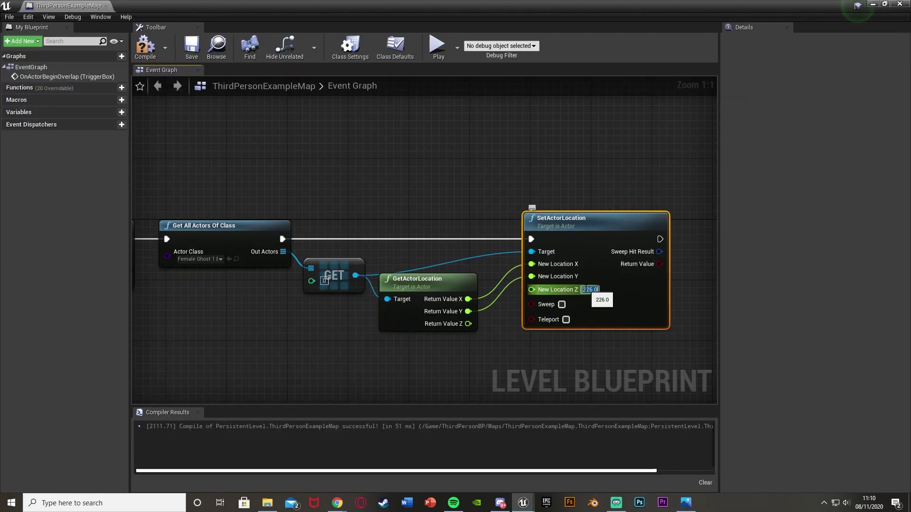
key("Return")
left_click(353, 169)
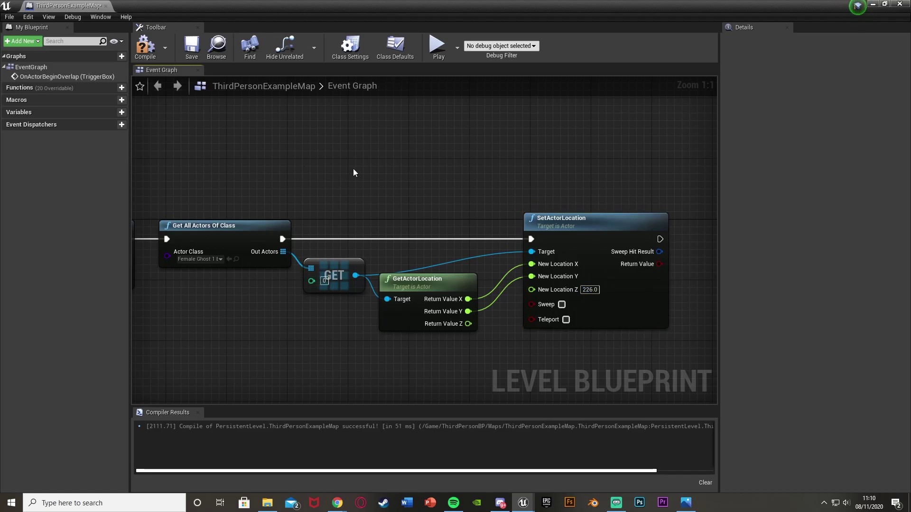
- Delete the GetActorLocation and SetActorLocation nodes from the event graph
right_click_drag(431, 257, 339, 225)
left_click_drag(332, 134, 518, 341)
key("Delete")
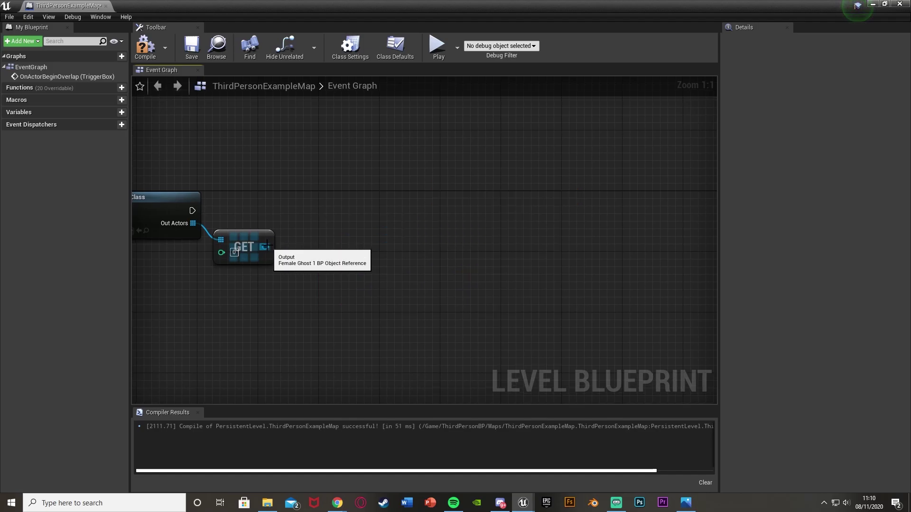
- Add a Set Visibility (Mesh) node for the ghost after Get All Actors Of Class, with New Visibility enabled
left_click_drag(264, 245, 302, 246)
type("set visi")
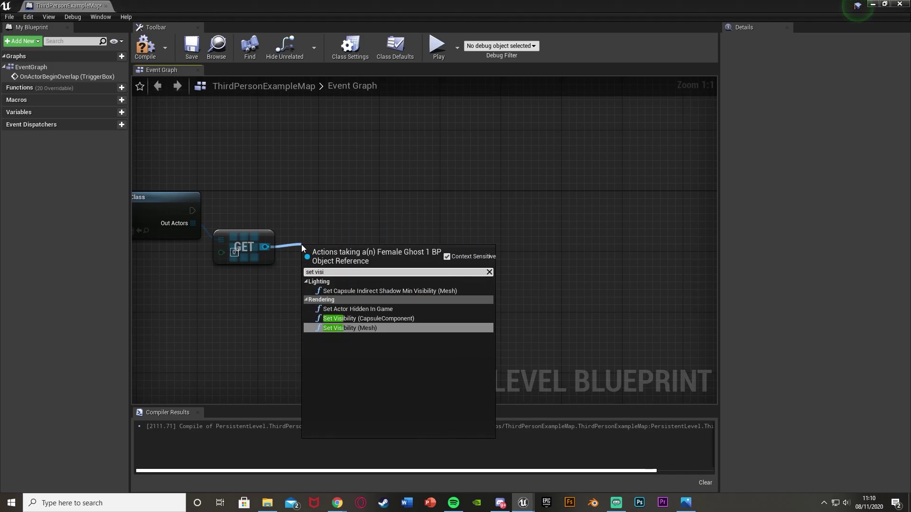
key("Return")
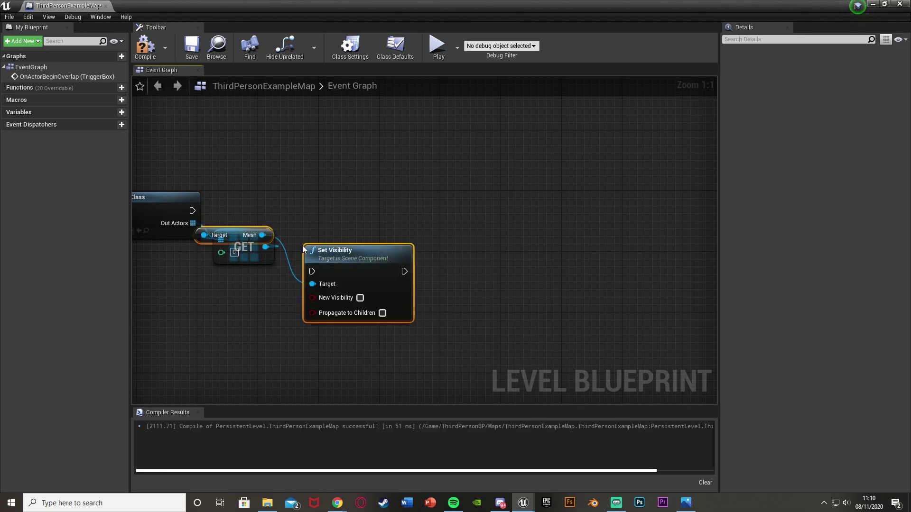
left_click_drag(410, 287, 191, 210)
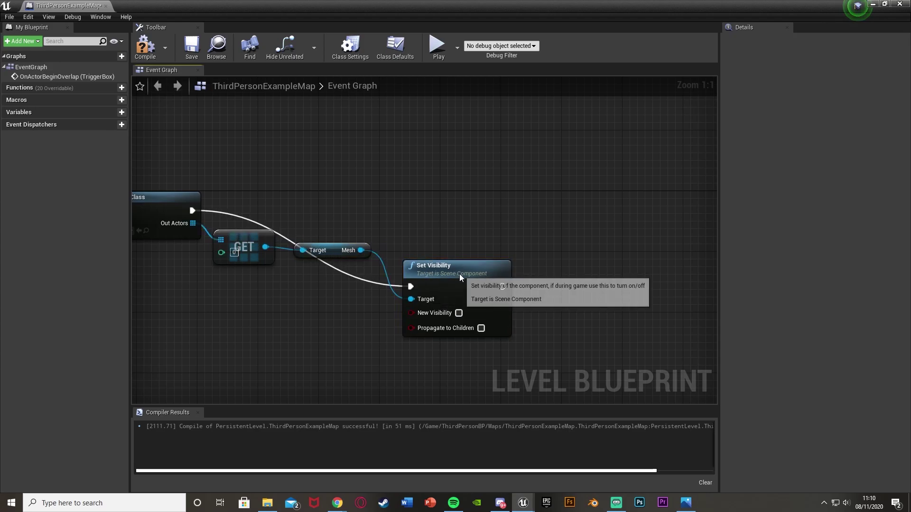
left_click_drag(459, 274, 457, 206)
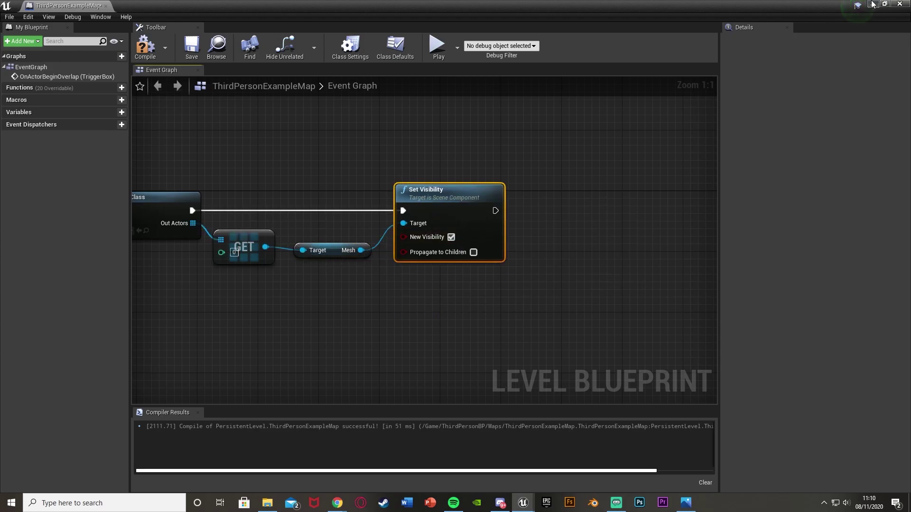
- Raise the ghost in the level to Z 226 and turn off Visible for its mesh
left_click(873, 3)
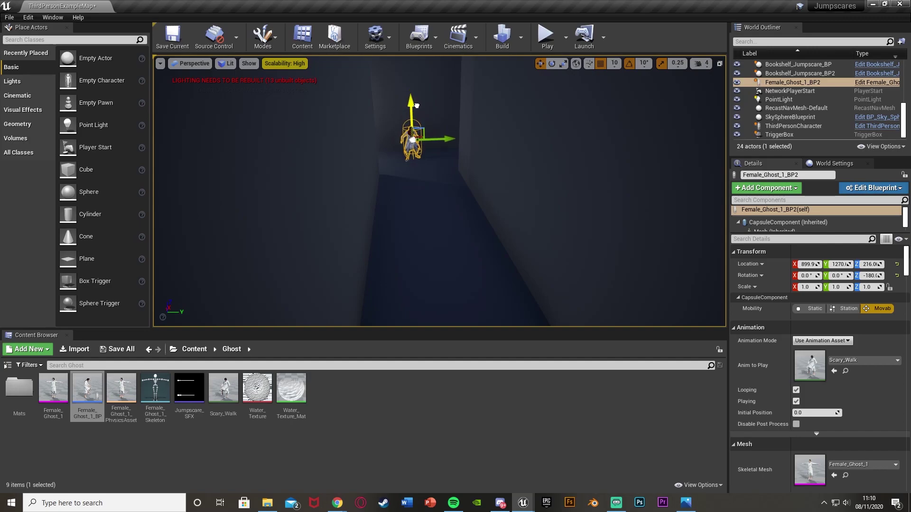
left_click_drag(416, 105, 415, 102)
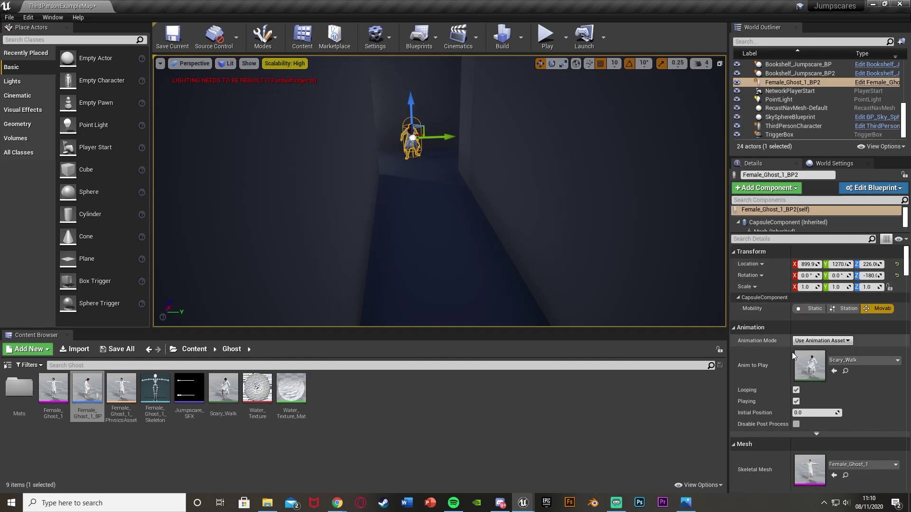
scroll(789, 394, "down", 10)
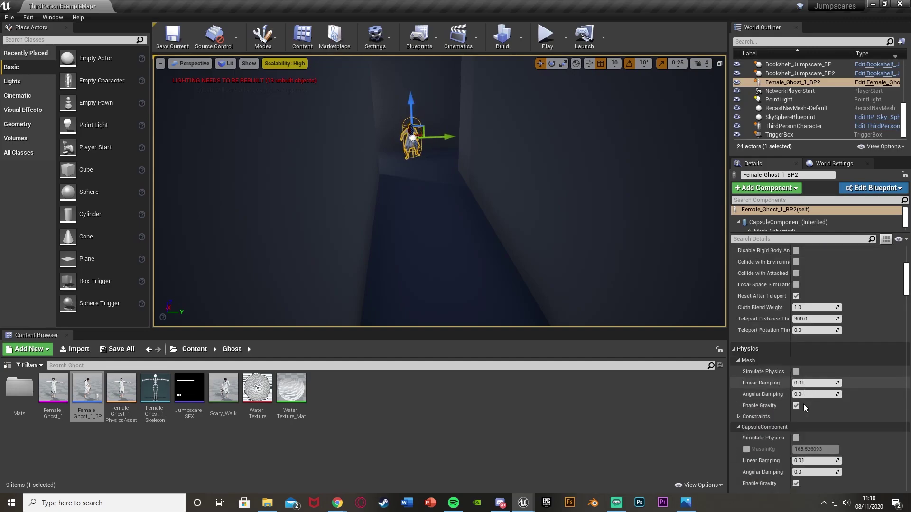
scroll(804, 404, "down", 5)
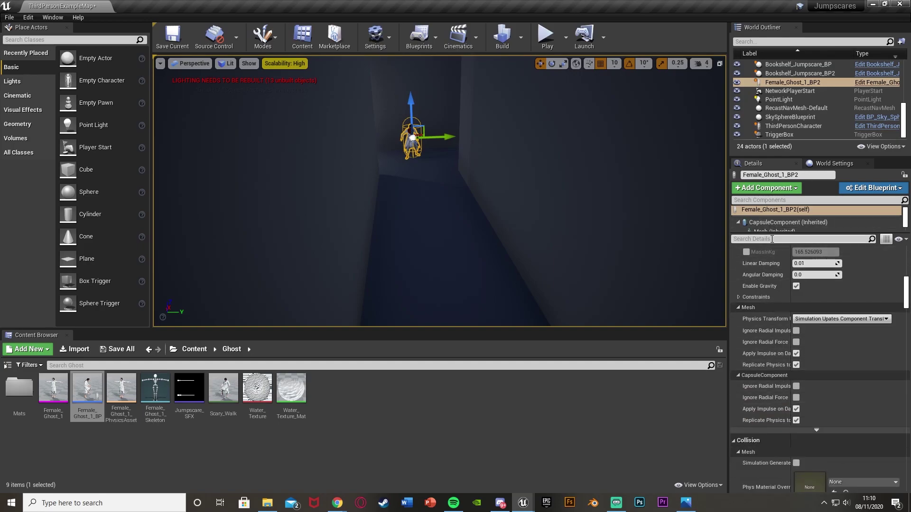
left_click(772, 239)
type("visi")
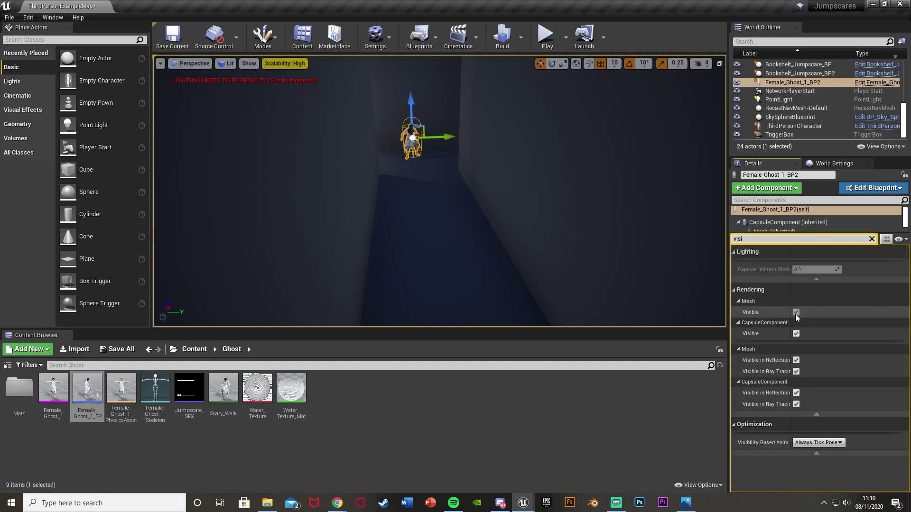
left_click(796, 312)
right_click_drag(551, 246, 550, 239)
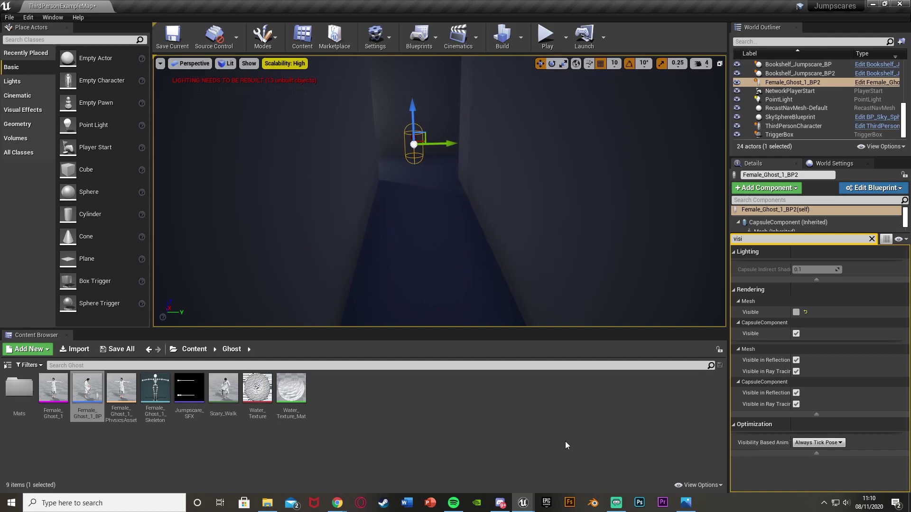
- Add an AI MoveTo node after Set Visibility and use the ghost from the array Get node as its Pawn
left_click(610, 465)
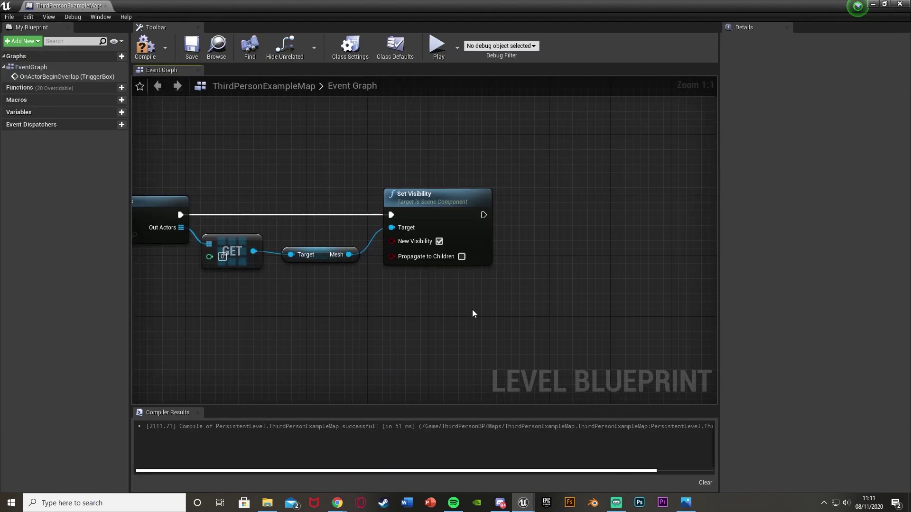
left_click_drag(445, 214, 481, 210)
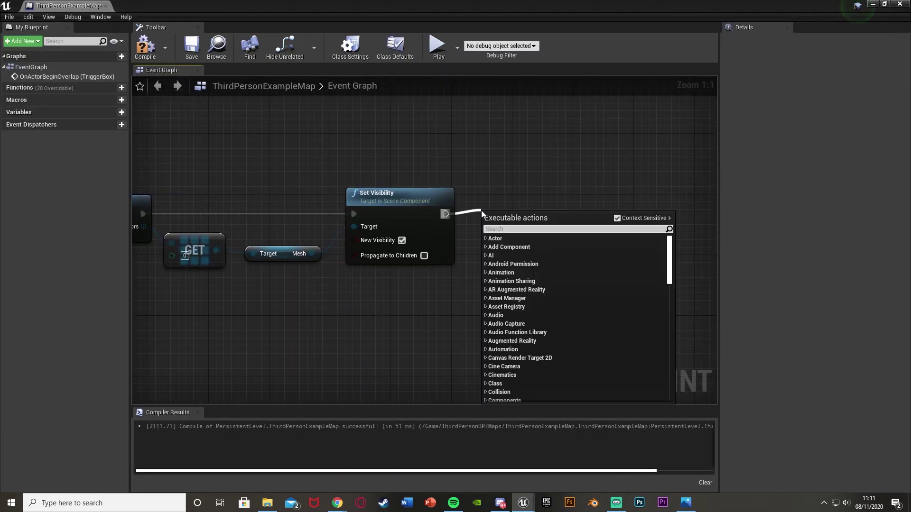
type("ai move to")
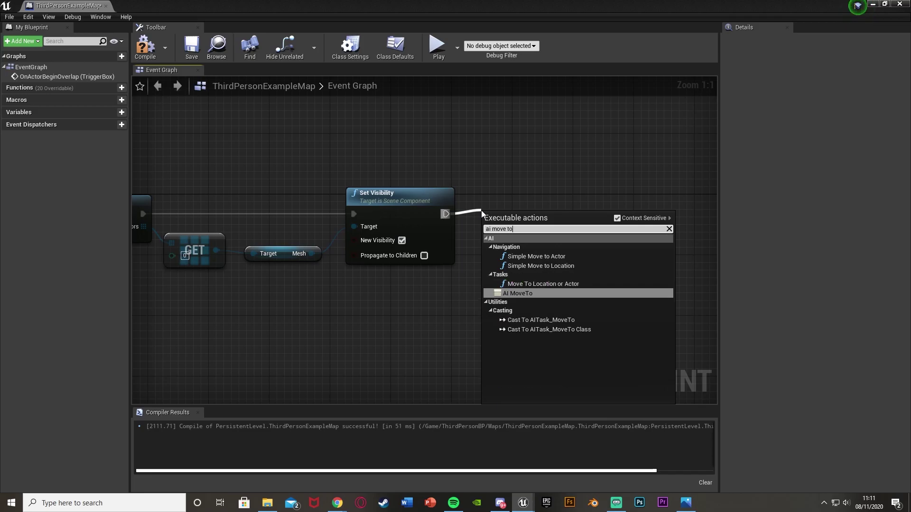
key("Return")
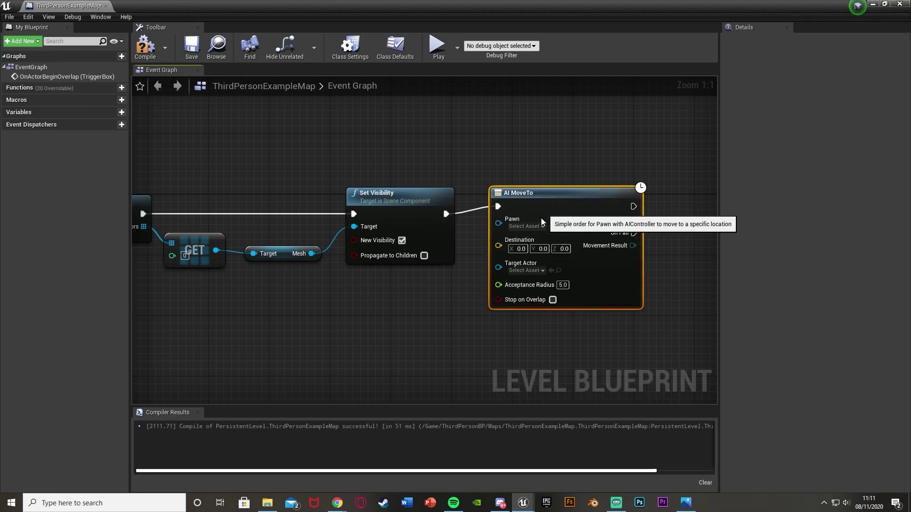
left_click_drag(491, 230, 216, 250)
right_click_drag(540, 242, 414, 229)
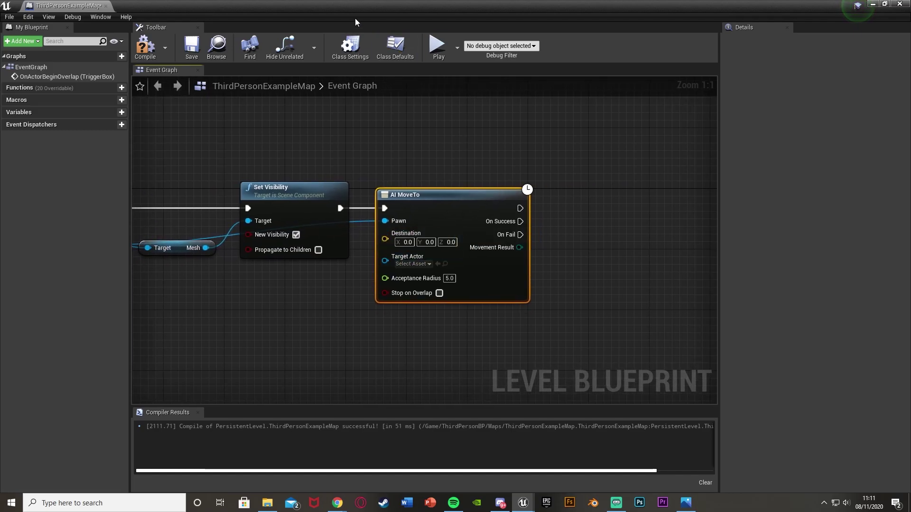
- Return to the level and move the ghost along the corridor to its end point at X about -950, then clear the details search
left_click(871, 4)
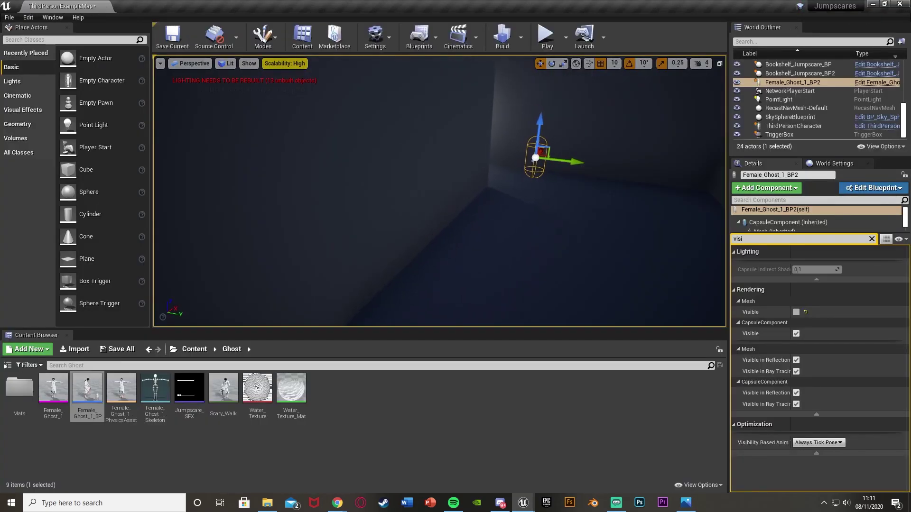
right_click_drag(514, 132, 503, 129)
left_click_drag(494, 130, 457, 246)
right_click_drag(457, 246, 318, 261)
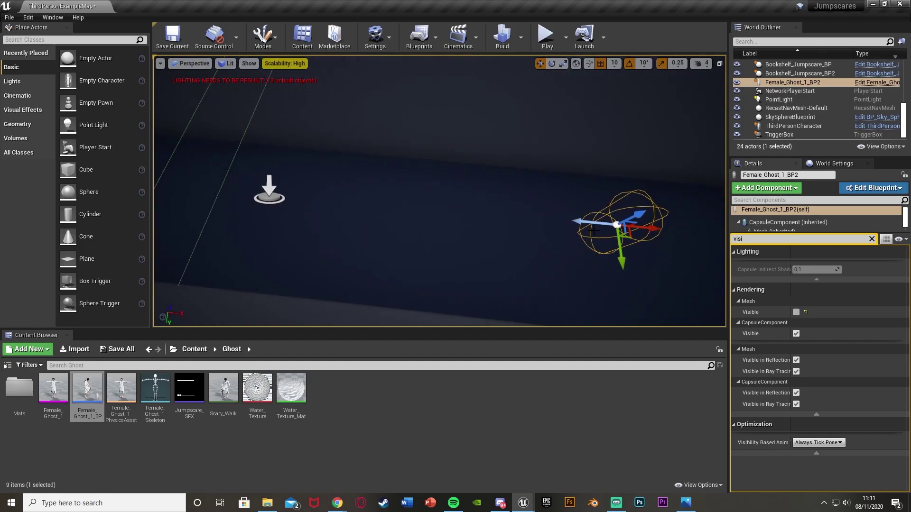
left_click_drag(643, 227, 289, 205)
left_click(872, 238)
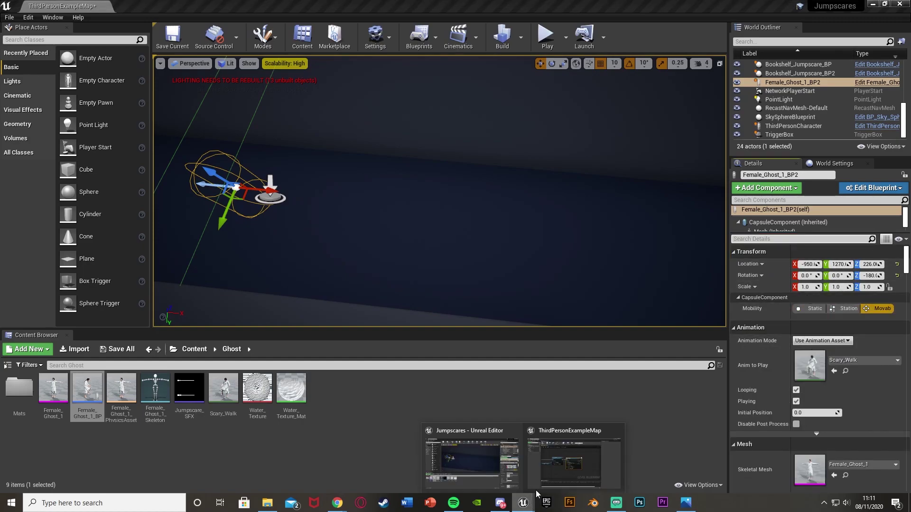
- Set the AI MoveTo node's Destination to X -950, Y 1270, Z 226 in the level blueprint
left_click(541, 484)
double_click(496, 5)
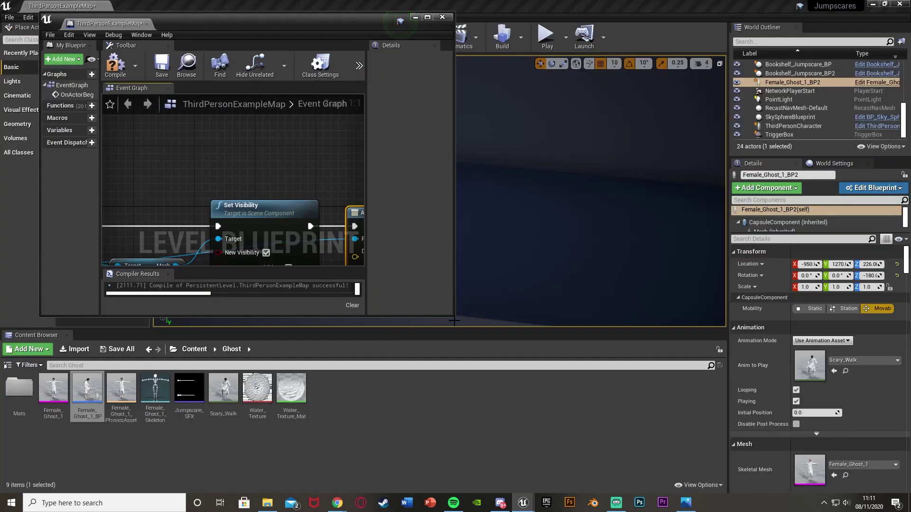
left_click_drag(458, 315, 669, 354)
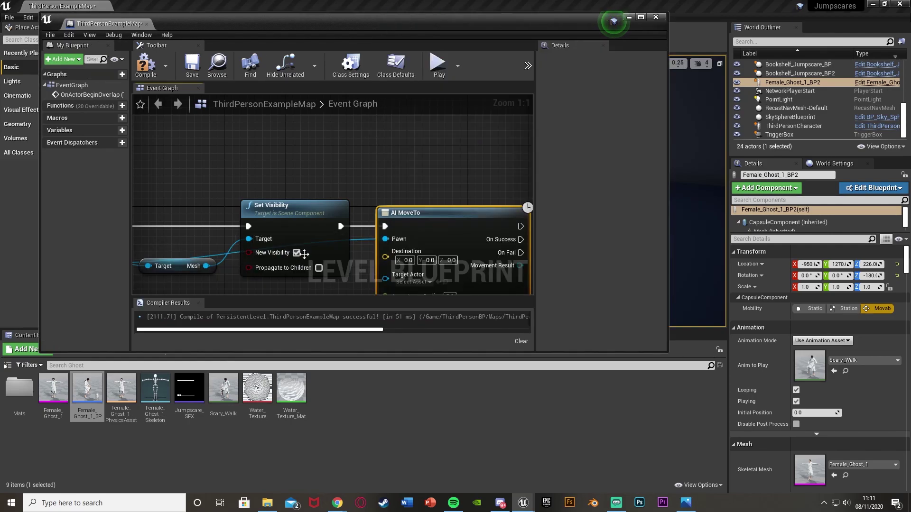
right_click_drag(343, 114, 333, 111)
left_click(298, 205)
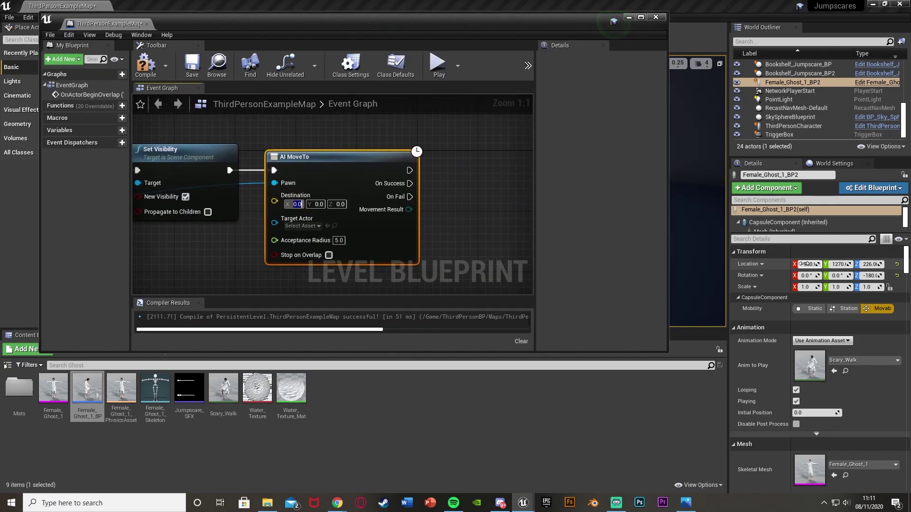
type("-950")
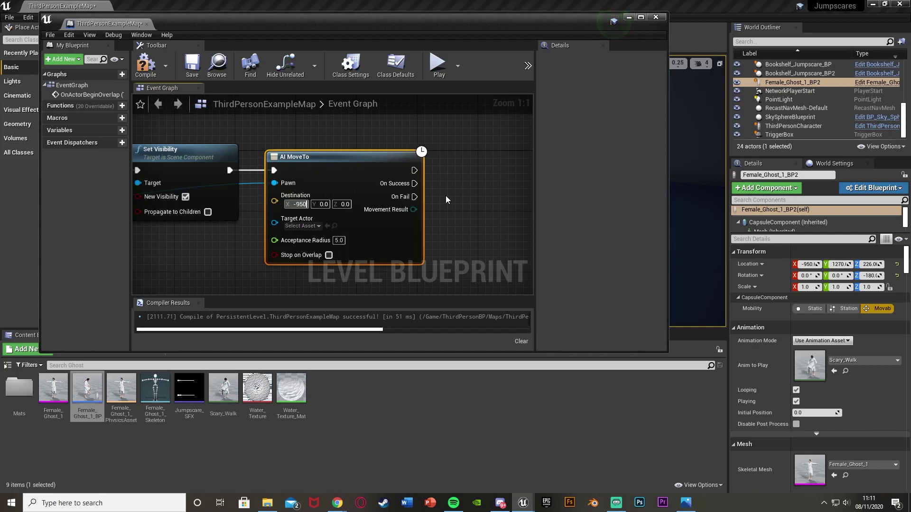
key("Tab")
type("1270")
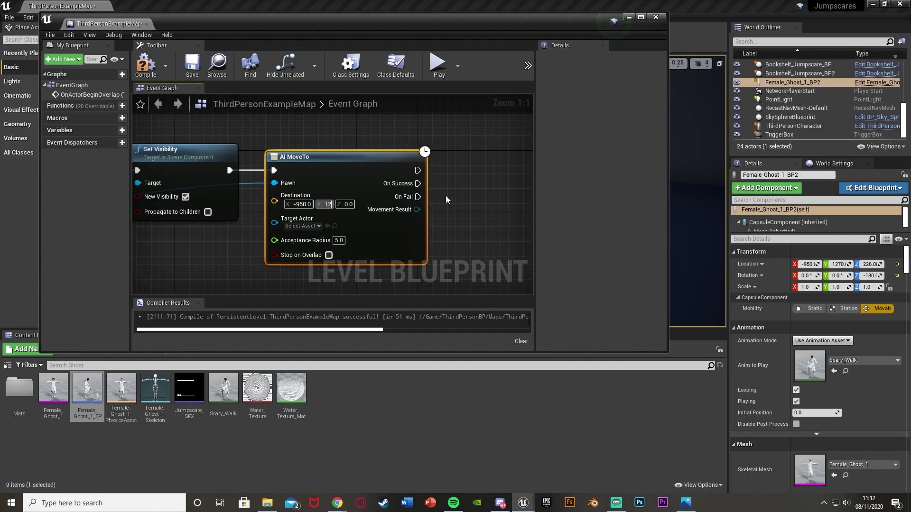
key("Tab")
type("226")
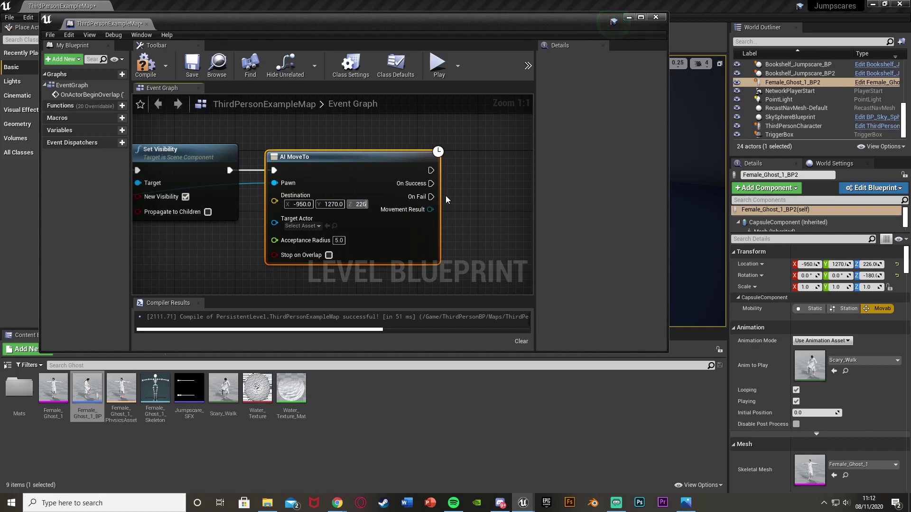
key("Return")
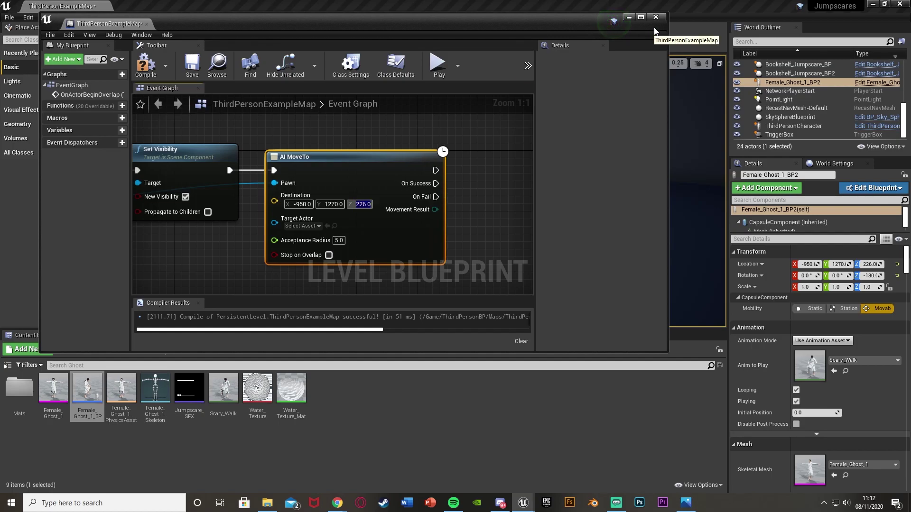
- Move the ghost back to its starting end of the corridor in the level, at X about 870
left_click(634, 18)
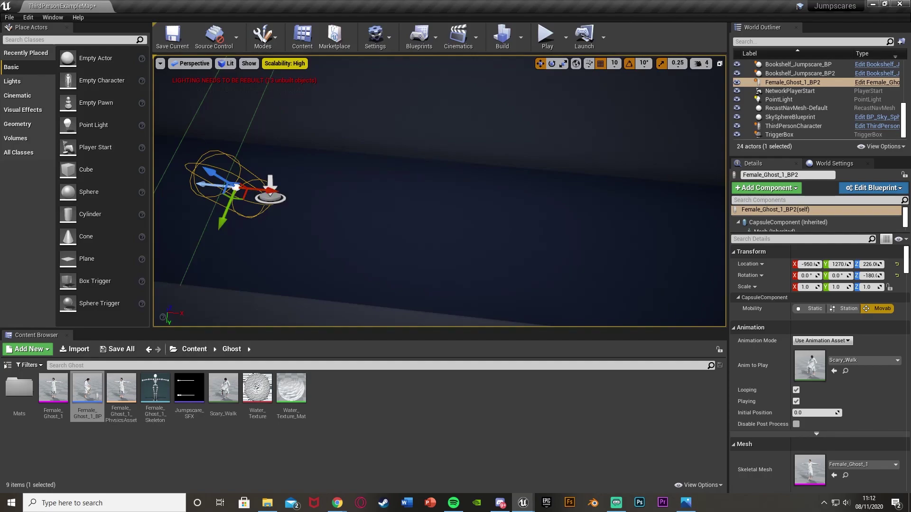
right_click_drag(370, 197, 559, 182)
left_click_drag(453, 246, 567, 151)
left_click_drag(493, 154, 517, 122)
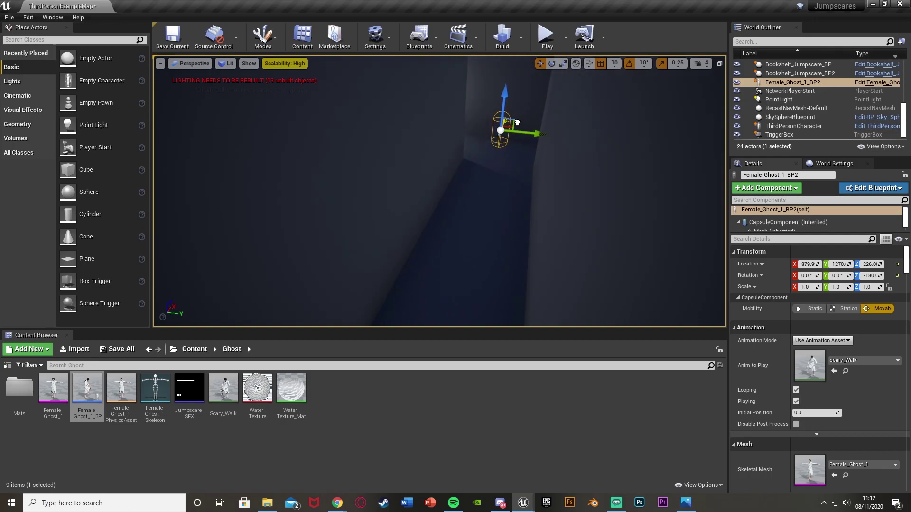
- Add a DestroyActor node targeting the ghost from the array Get node and run it from AI MoveTo's On Success output
left_click(523, 502)
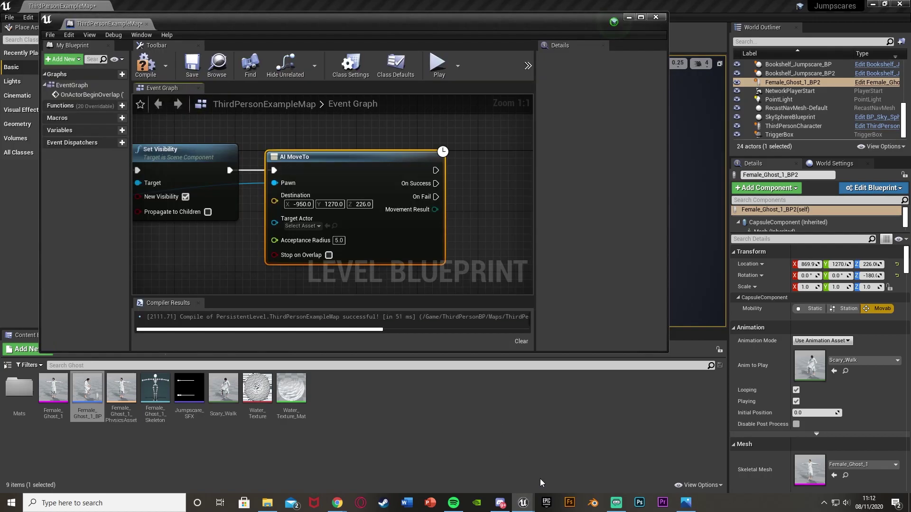
double_click(483, 31)
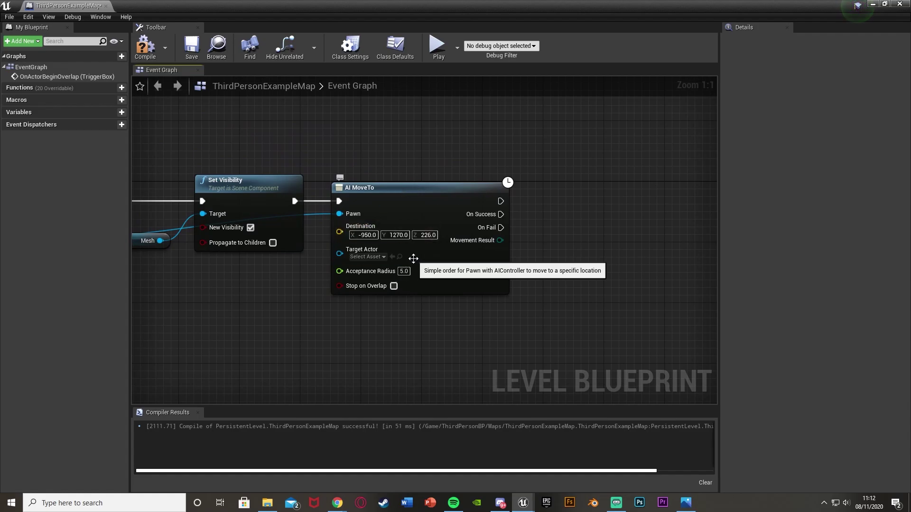
scroll(414, 259, "down", 3)
right_click_drag(413, 258, 440, 254)
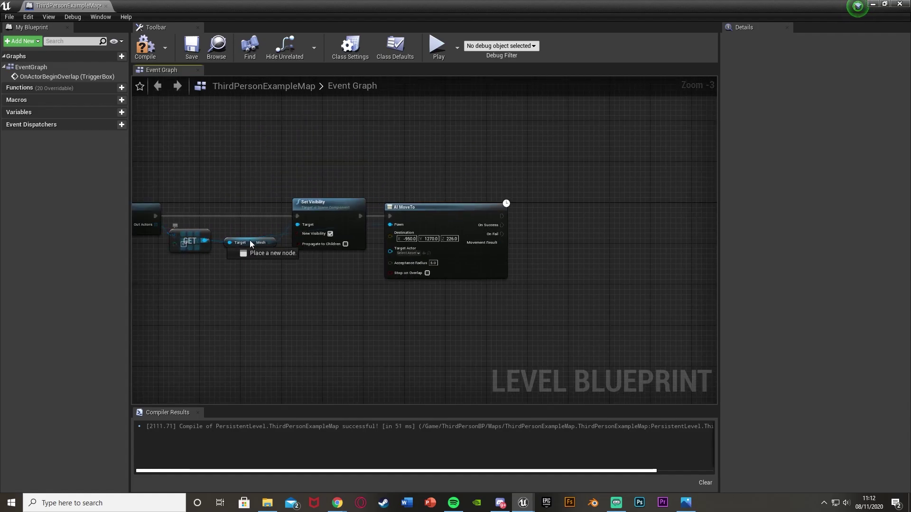
left_click_drag(205, 241, 562, 244)
type("dest")
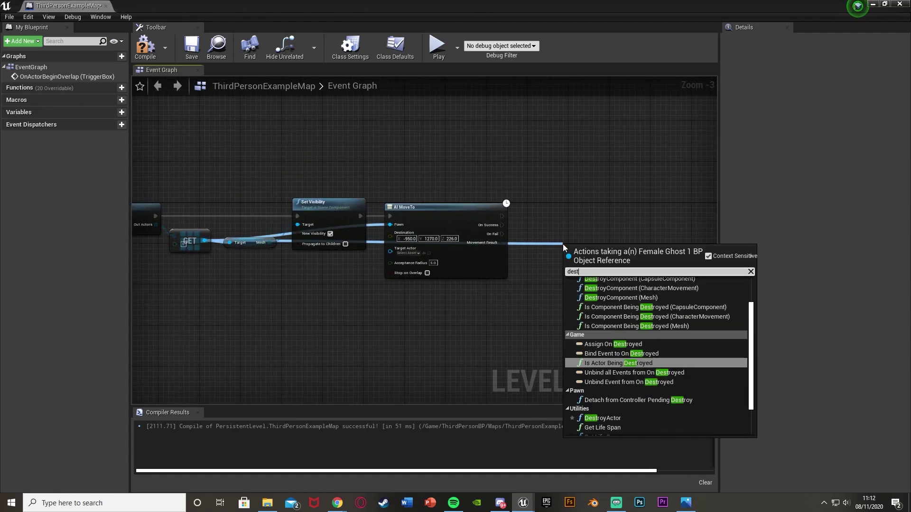
type("roy ac")
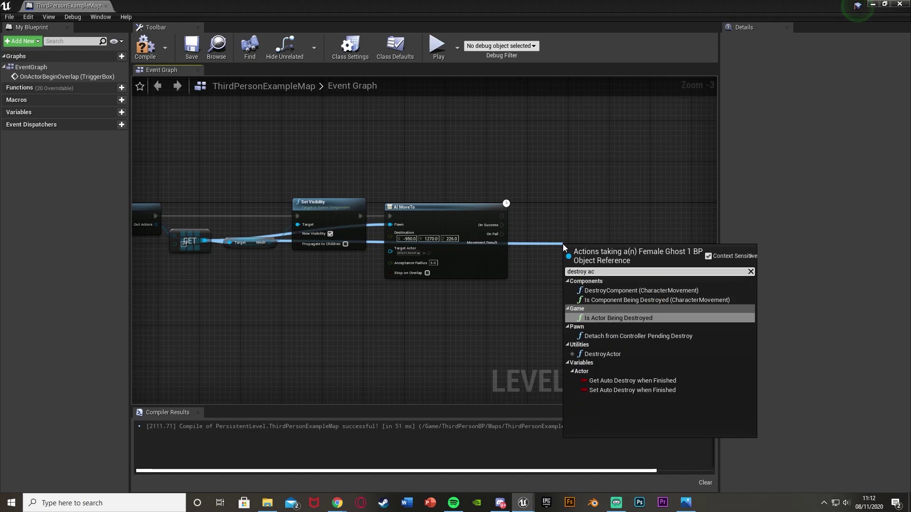
key("Return")
scroll(563, 243, "up", 3)
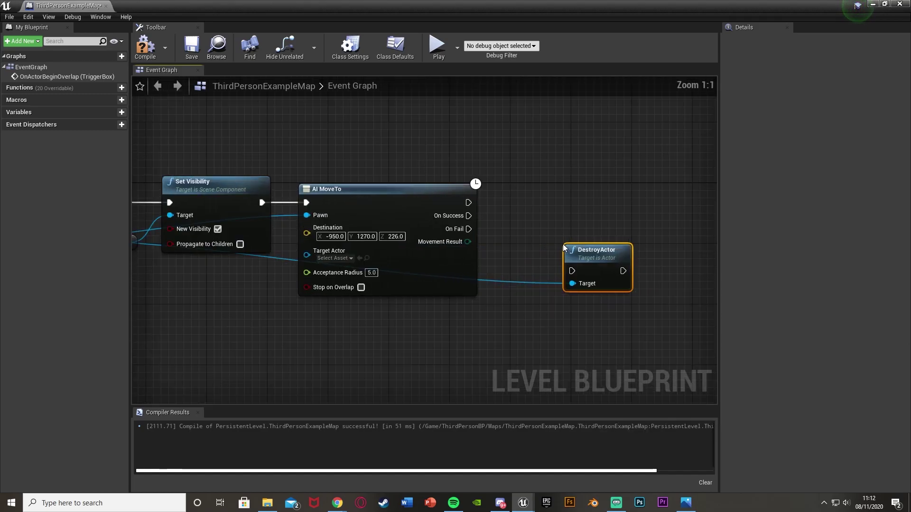
left_click_drag(468, 216, 573, 269)
- Align the DestroyActor node beside AI MoveTo and chain a second DestroyActor node after it
left_click_drag(585, 254, 607, 215)
type("destroy a")
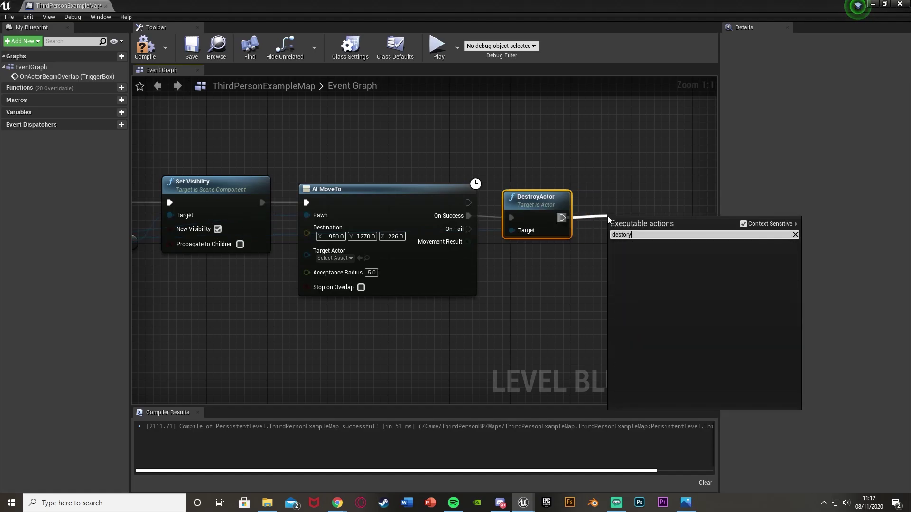
type("ctor")
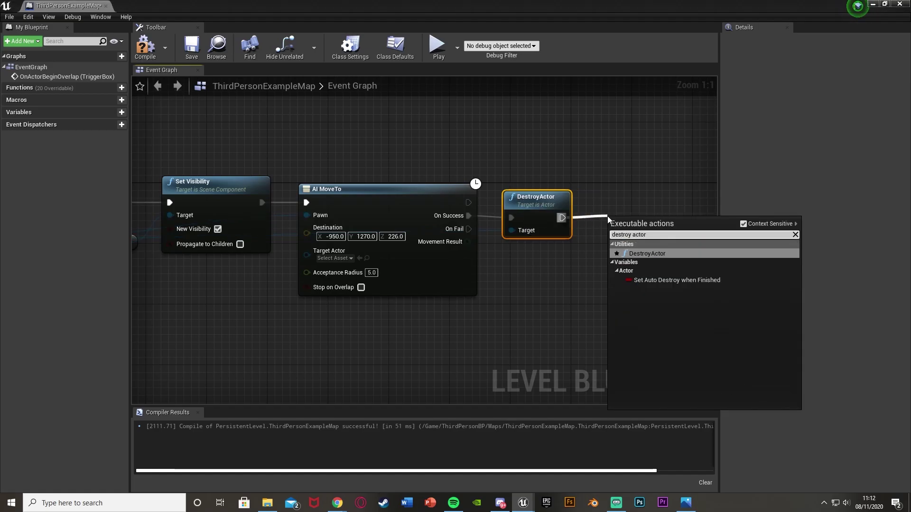
key("Return")
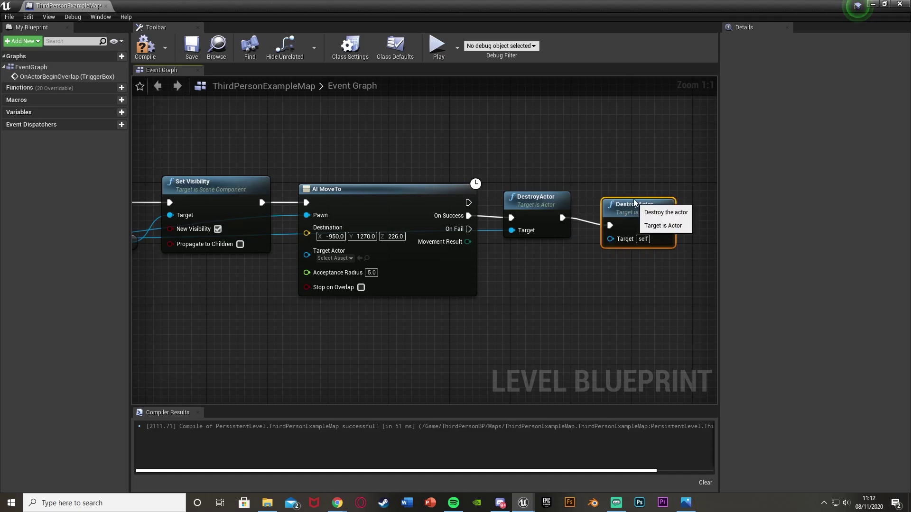
- Add a reference to the level's TriggerBox and connect it as the Target of the second DestroyActor node
double_click(637, 10)
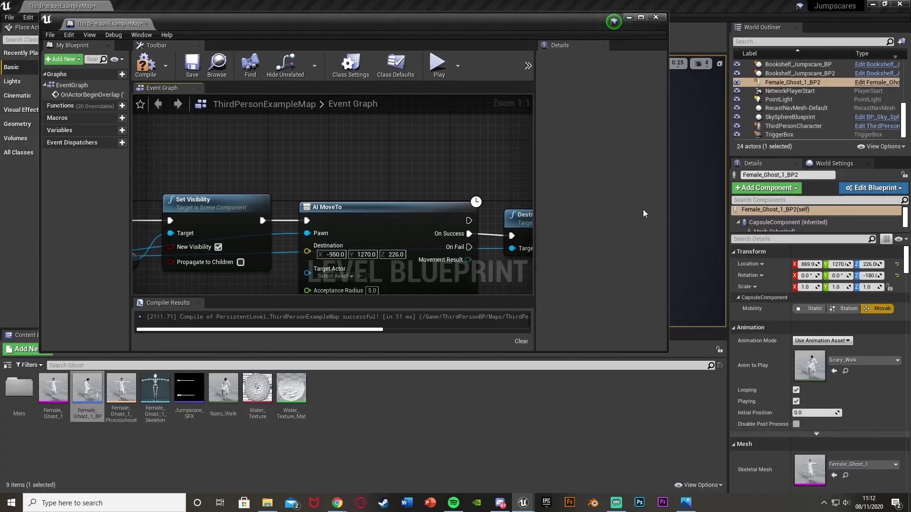
scroll(792, 97, "up", 2)
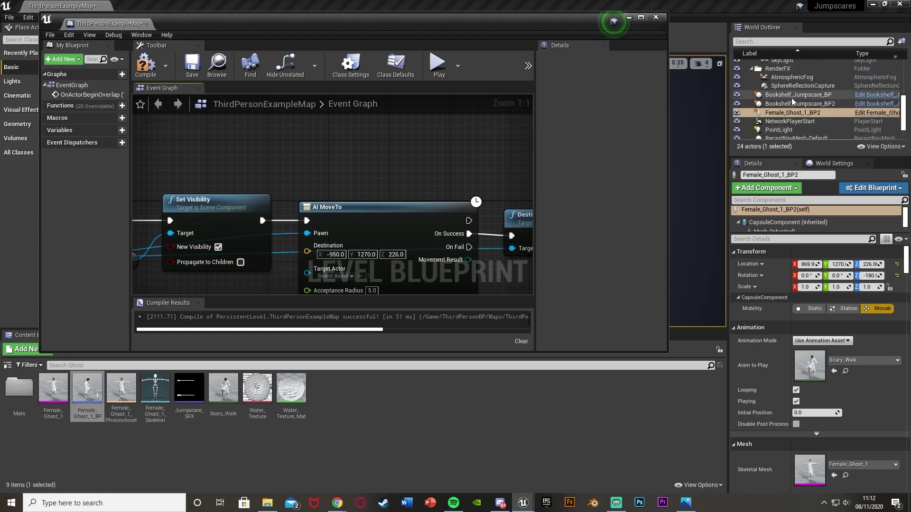
scroll(794, 83, "down", 2)
left_click_drag(801, 135, 390, 126)
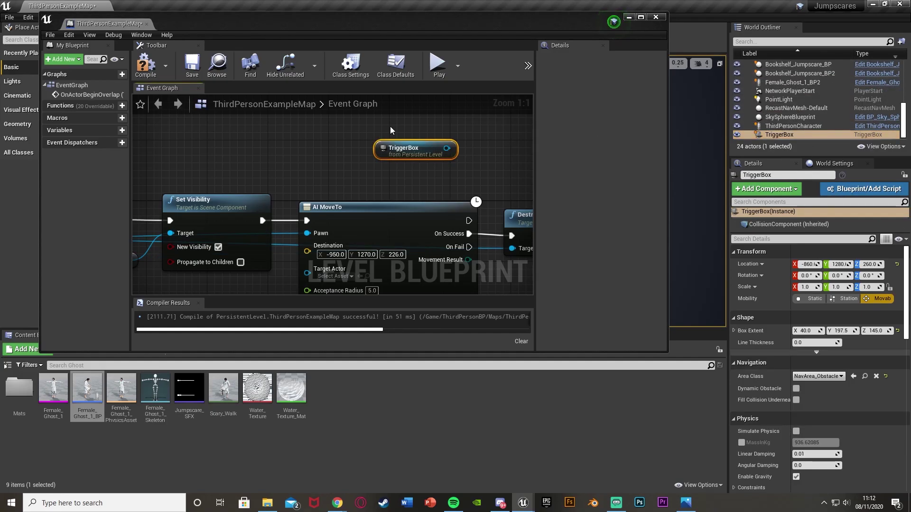
double_click(486, 21)
left_click_drag(446, 130, 610, 231)
left_click_drag(395, 138, 532, 264)
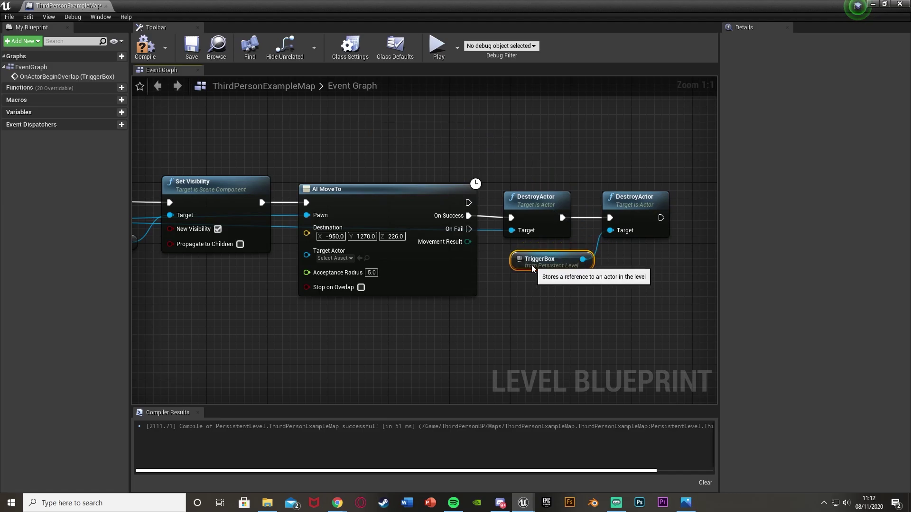
left_click(499, 318)
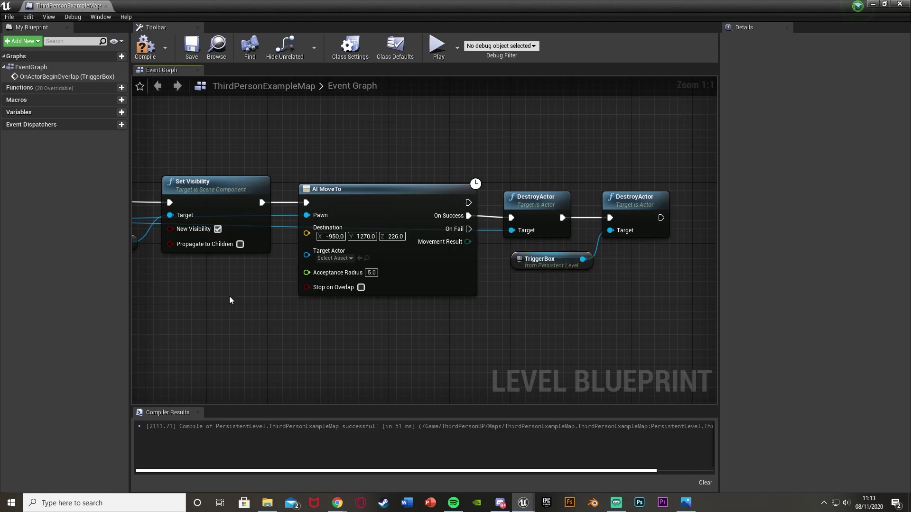
- Review the node chain, then compile and save the level blueprint
scroll(229, 296, "down", 4)
right_click_drag(229, 296, 605, 286)
right_click_drag(510, 282, 443, 283)
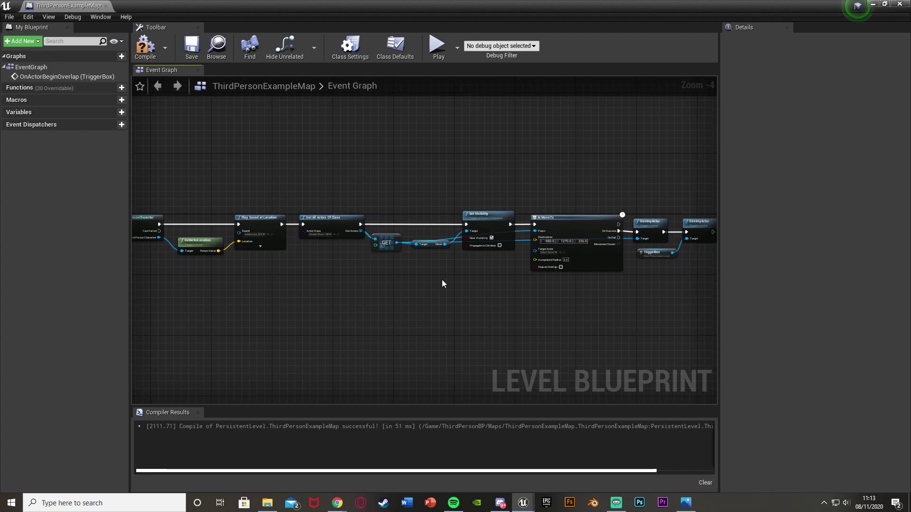
left_click(192, 47)
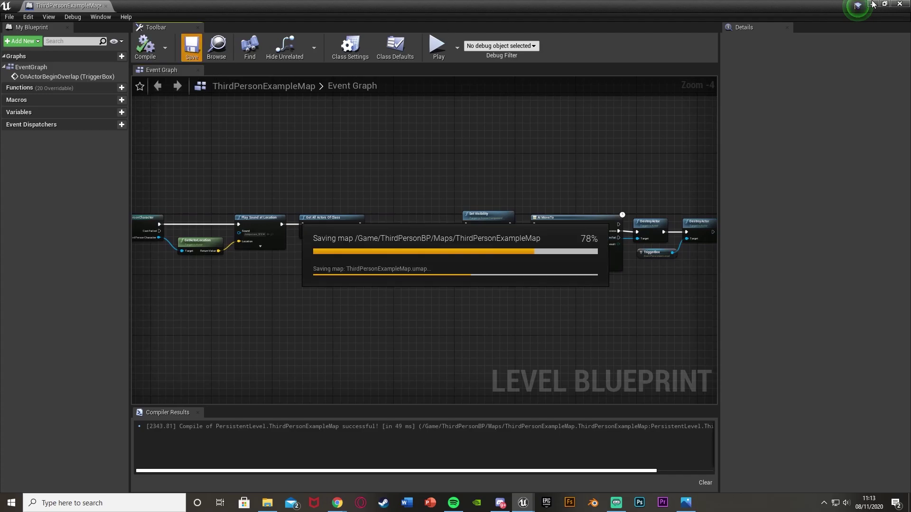
- Place a Nav Mesh Bounds Volume on the corridor floor and scale it to 5.25 in Y across the corridor
left_click(873, 4)
right_click_drag(498, 157, 531, 157)
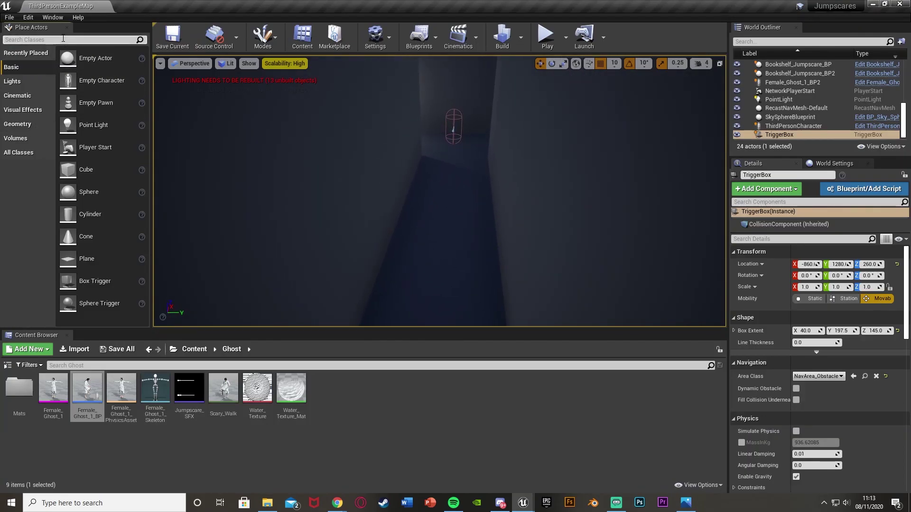
left_click(63, 39)
type("nav")
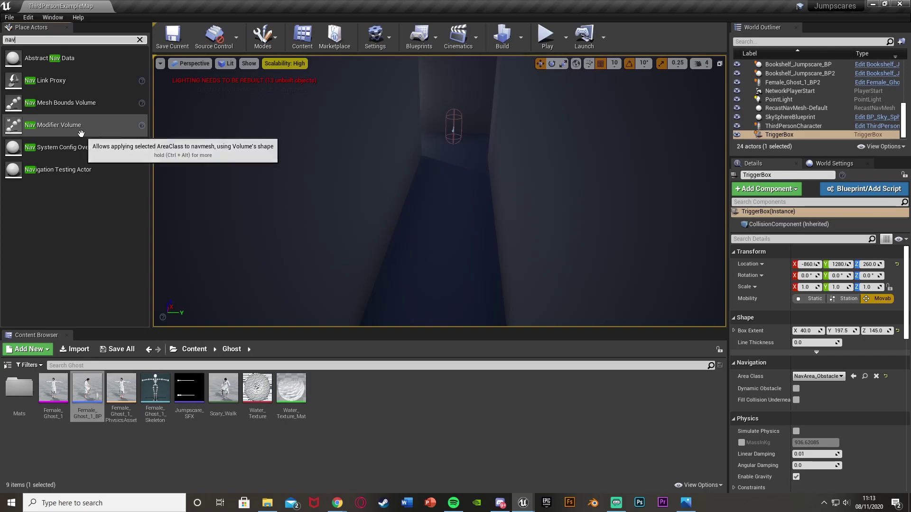
left_click_drag(76, 104, 517, 187)
key("space")
key("space")
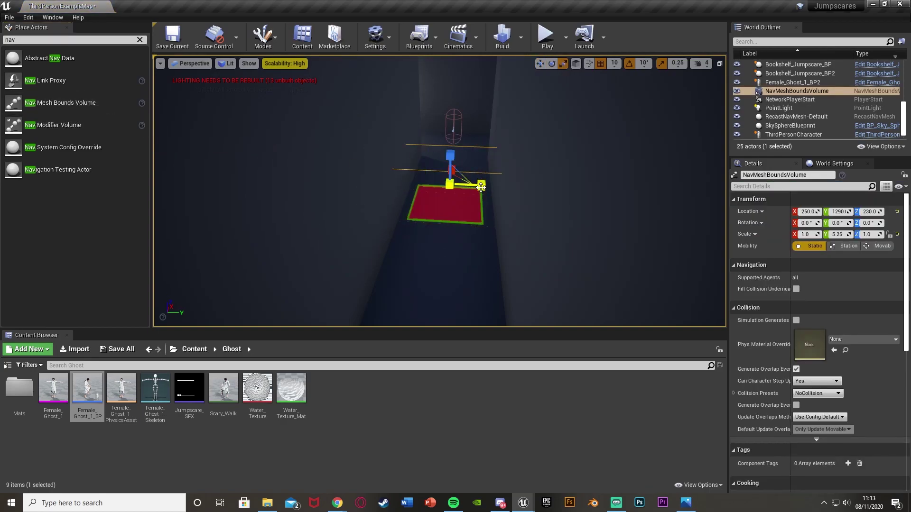
- Scale the Nav Mesh Bounds Volume along the corridor to 13.0 in X
right_click_drag(517, 188, 404, 190)
right_click_drag(466, 185, 441, 189)
key("w")
key("w")
key("space")
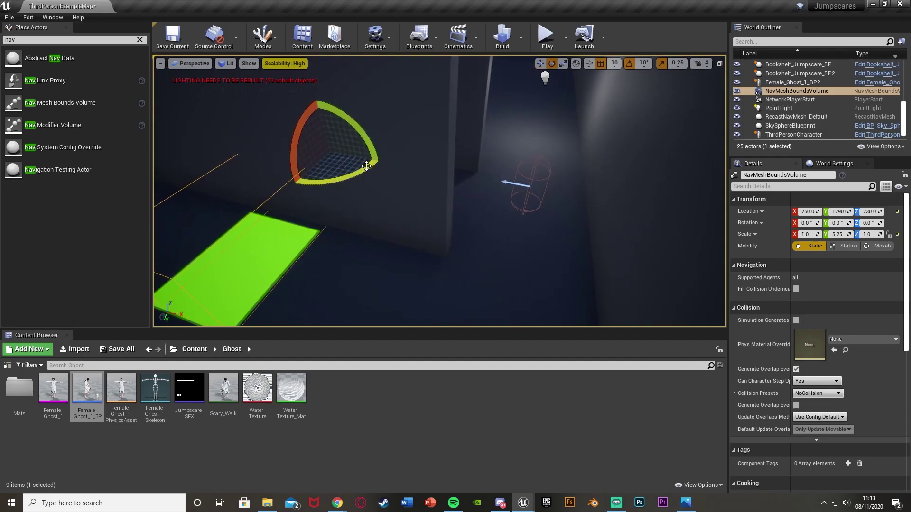
key("space")
left_click_drag(363, 160, 431, 164)
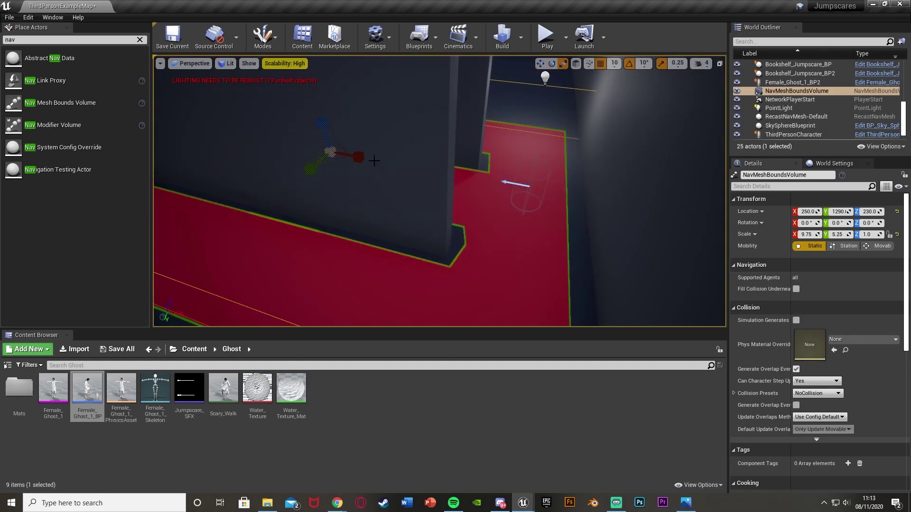
right_click_drag(363, 159, 219, 157)
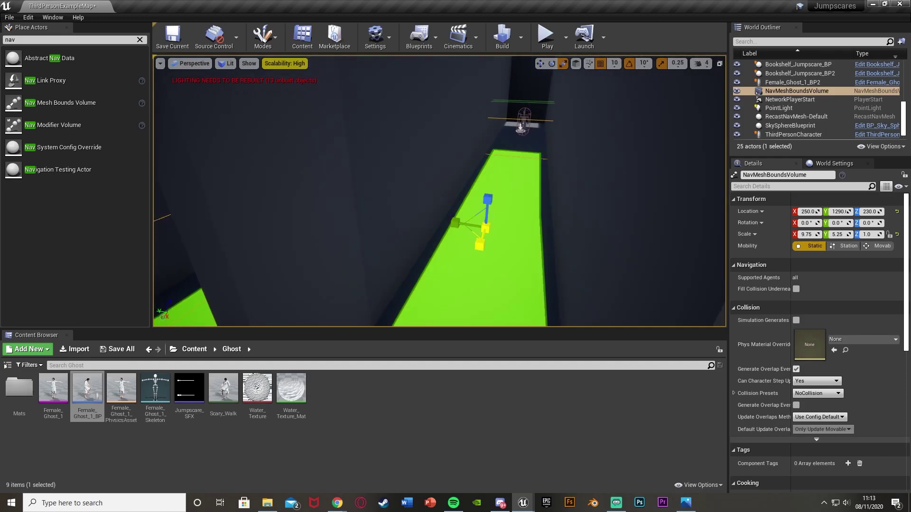
key("w")
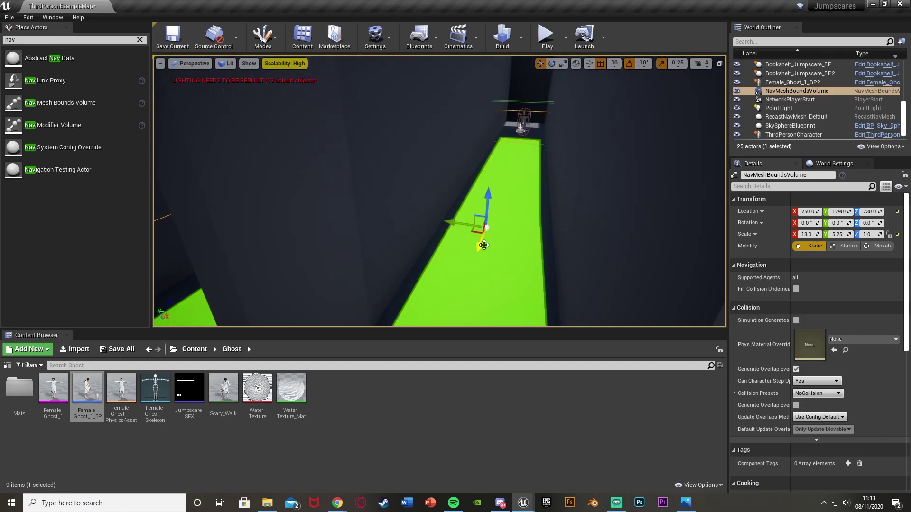
- Shift the Nav Mesh Bounds Volume along the corridor in X so it covers the floor, and clear the selection
left_click_drag(476, 248, 482, 231)
mouse_move(496, 232)
right_mouse_down()
mouse_move(434, 254)
mouse_move(631, 238)
mouse_move(496, 230)
right_mouse_up()
right_click_drag(455, 275, 485, 259)
key("Escape")
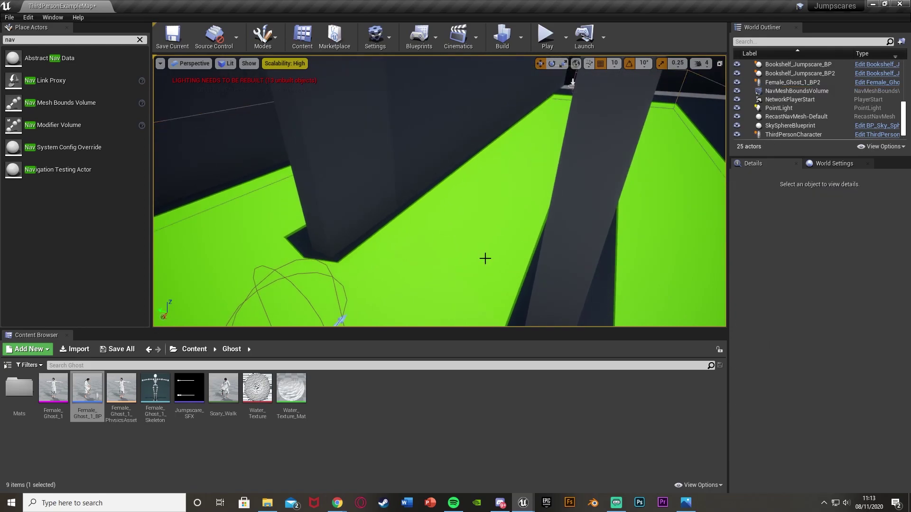
- Toggle the navigation mesh preview to check its coverage of the corridor floor, and leave the preview hidden
key("p")
key("p")
key("p")
key("p")
right_click_drag(495, 208, 538, 200)
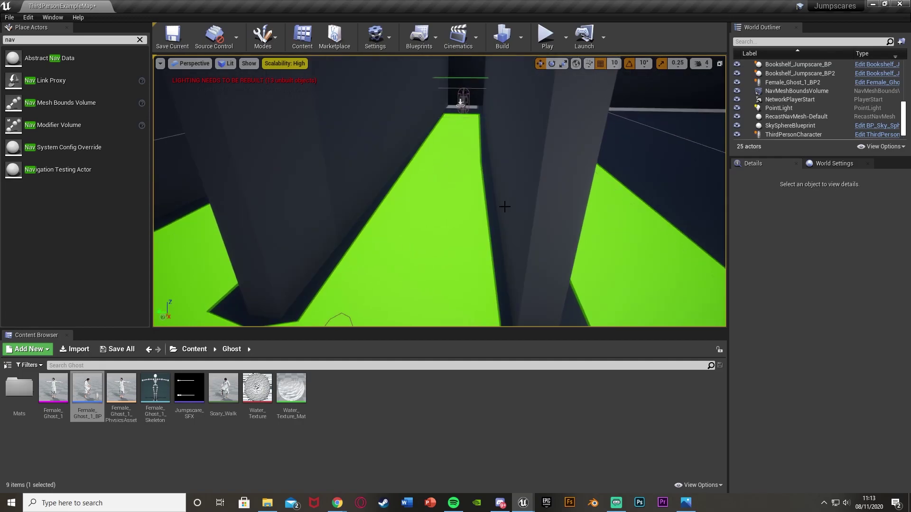
key("p")
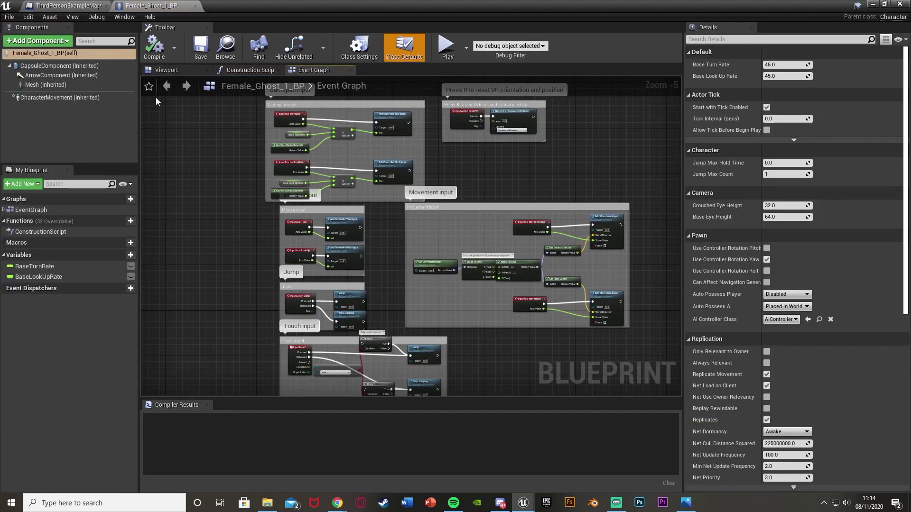
- Set the ghost blueprint's CharacterMovement Max Walk Speed to 1200, then compile, save and close the blueprint
left_click(97, 97)
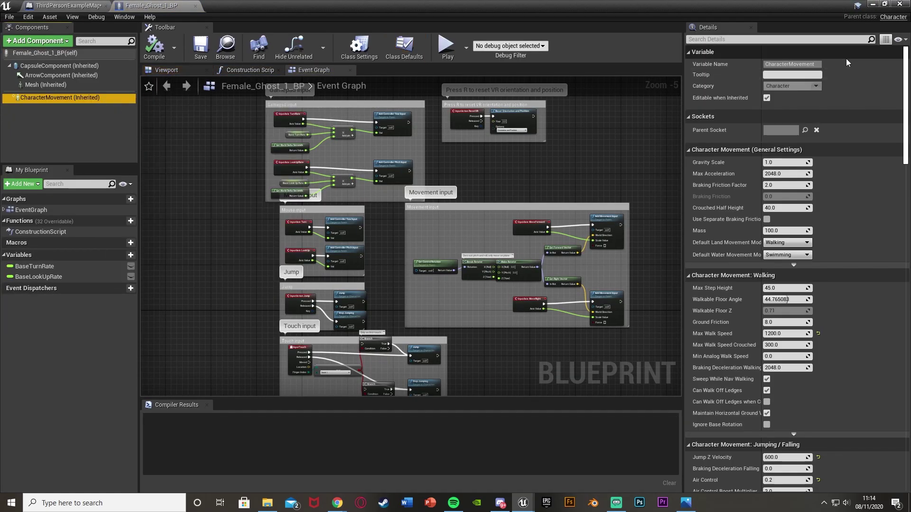
scroll(816, 189, "down", 2)
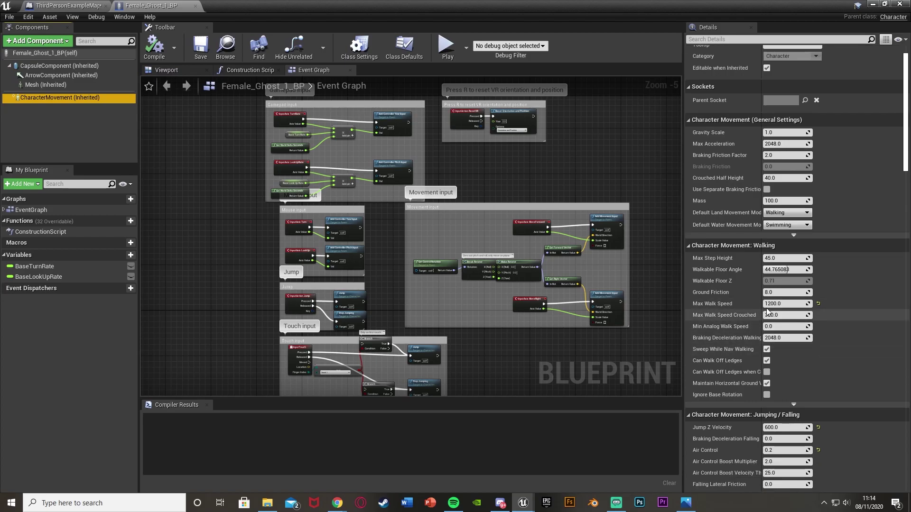
left_click(818, 304)
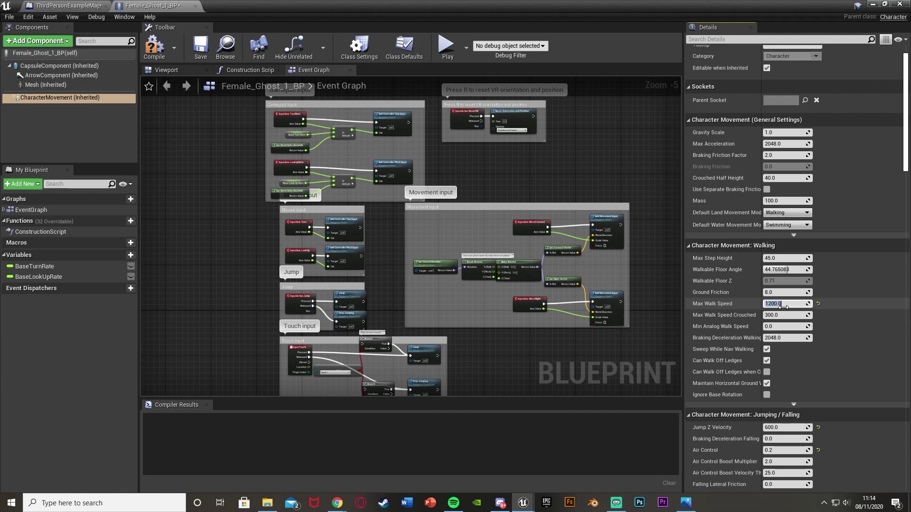
left_click(156, 49)
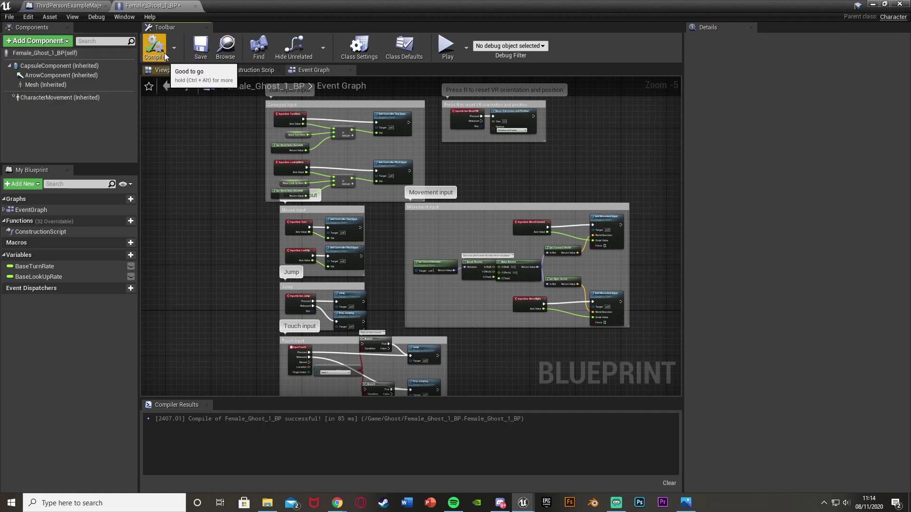
left_click(199, 48)
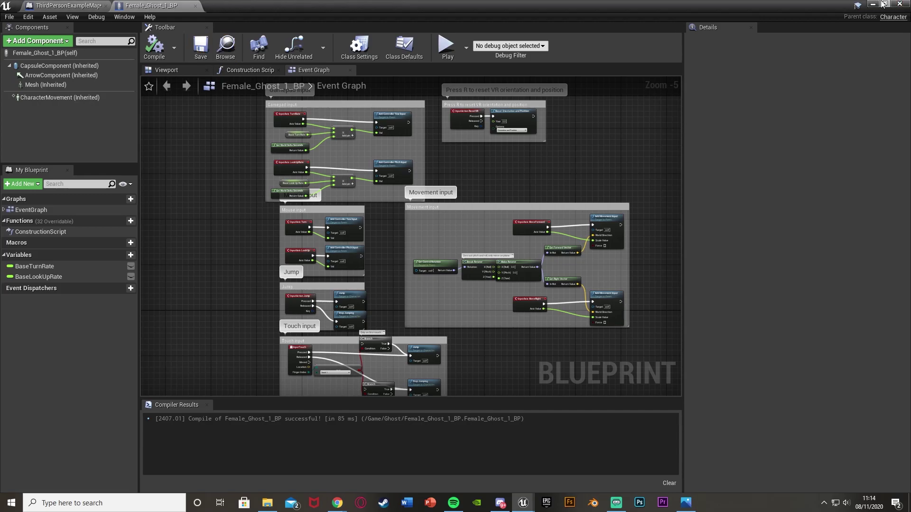
left_click(899, 4)
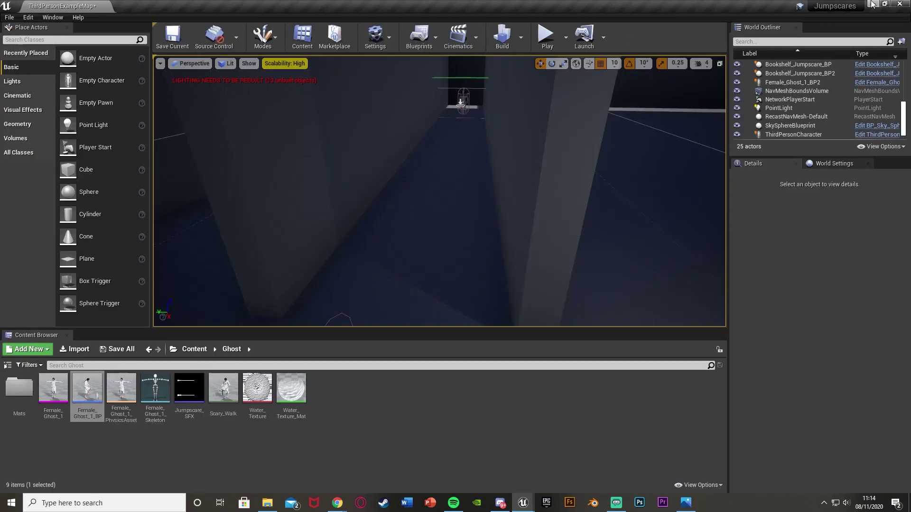
- Play-test the level several times, walking down the corridor through the trigger box to check the ghost jumpscare
left_click(546, 35)
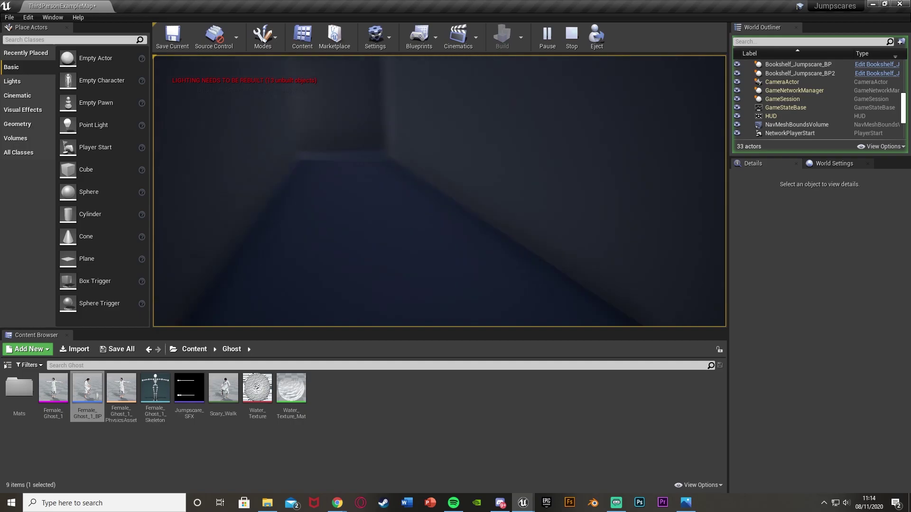
key("Escape")
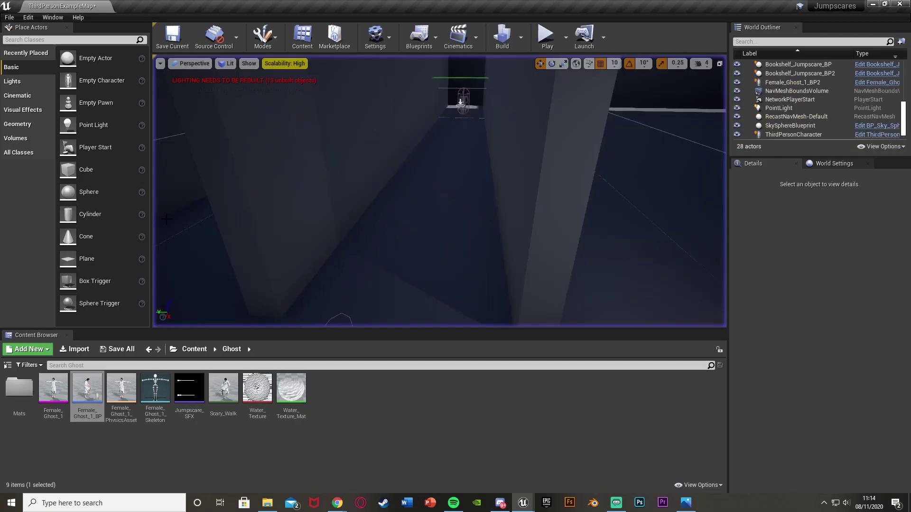
left_click(547, 36)
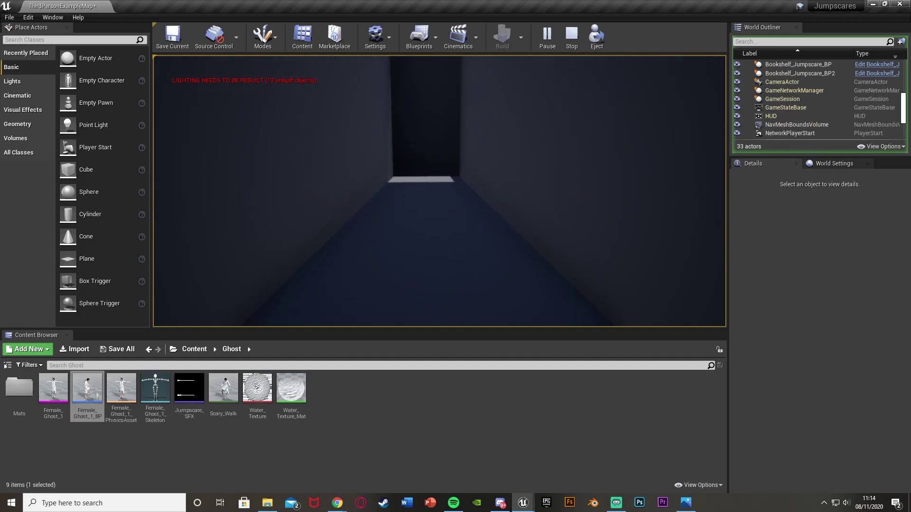
key("Escape")
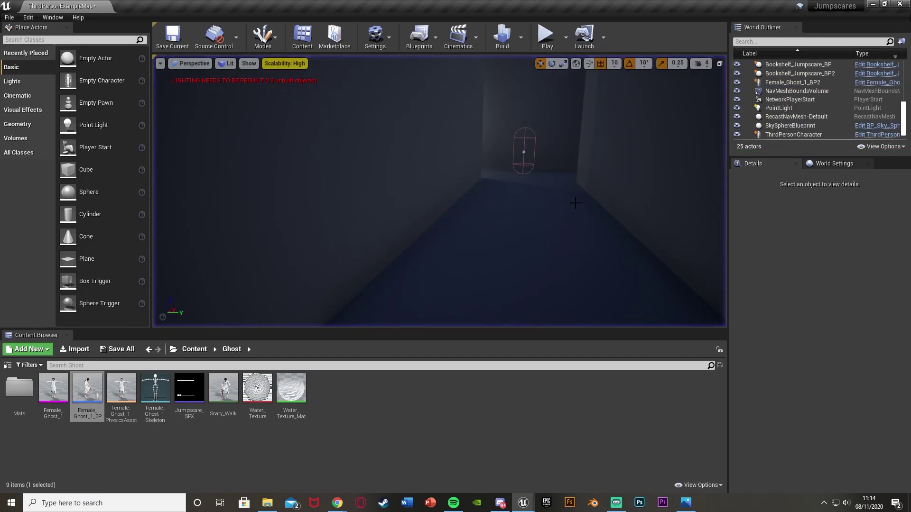
left_click(547, 37)
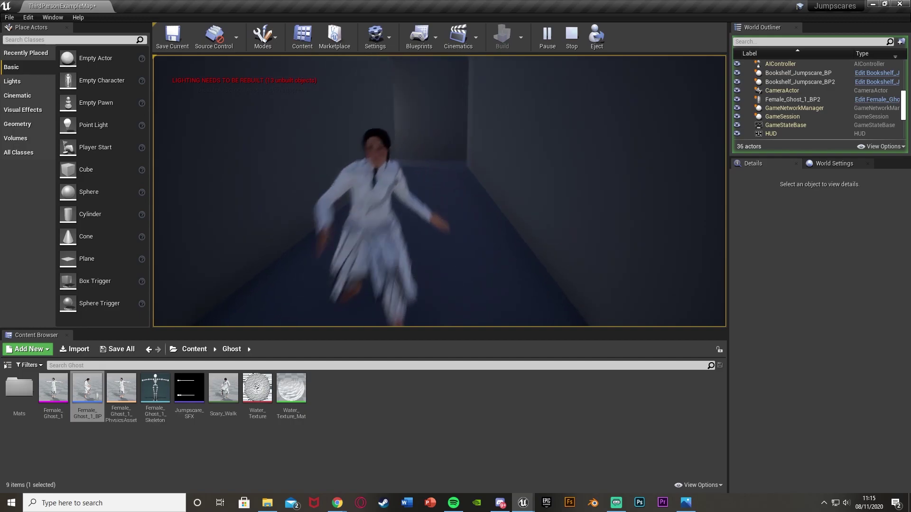
key("w")
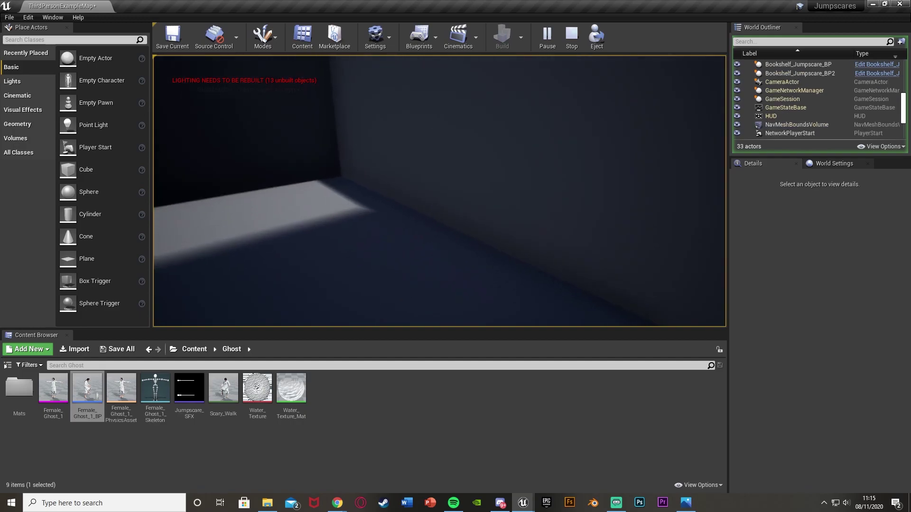